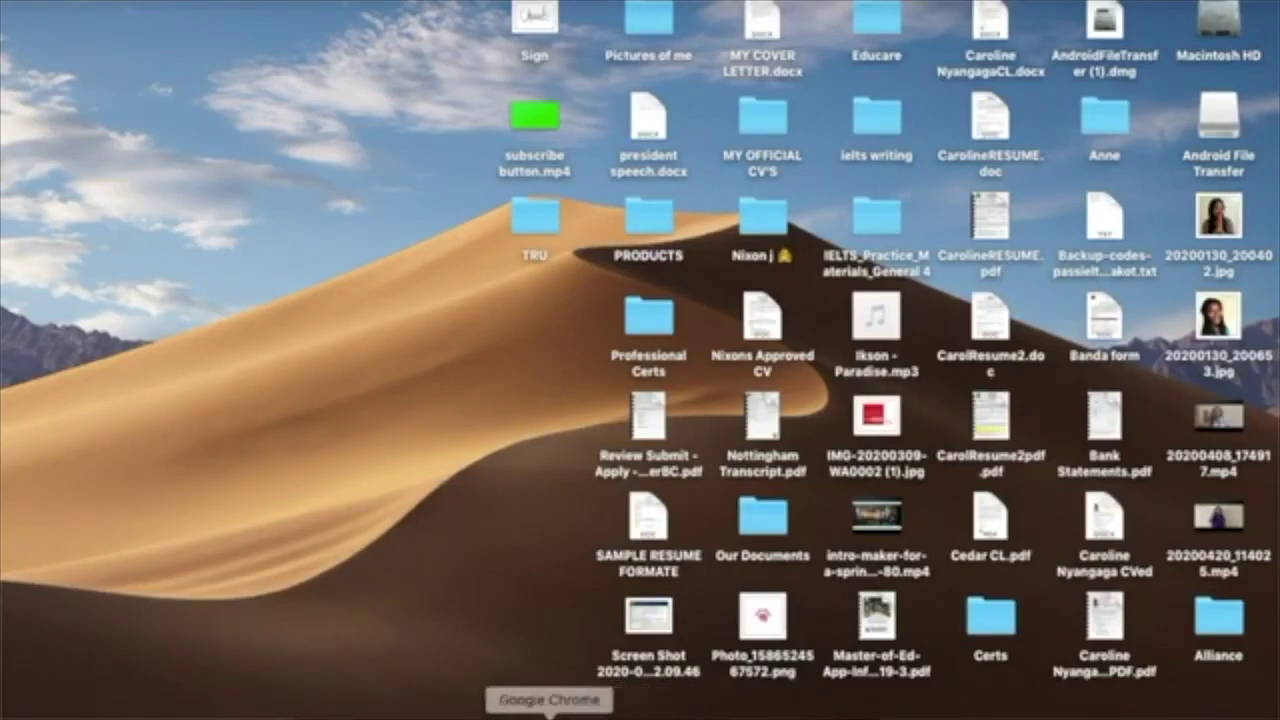
Step: Open Chrome and run a Google search for 'dv lottery'
{"action": "left_click", "coordinate": [566, 716]}
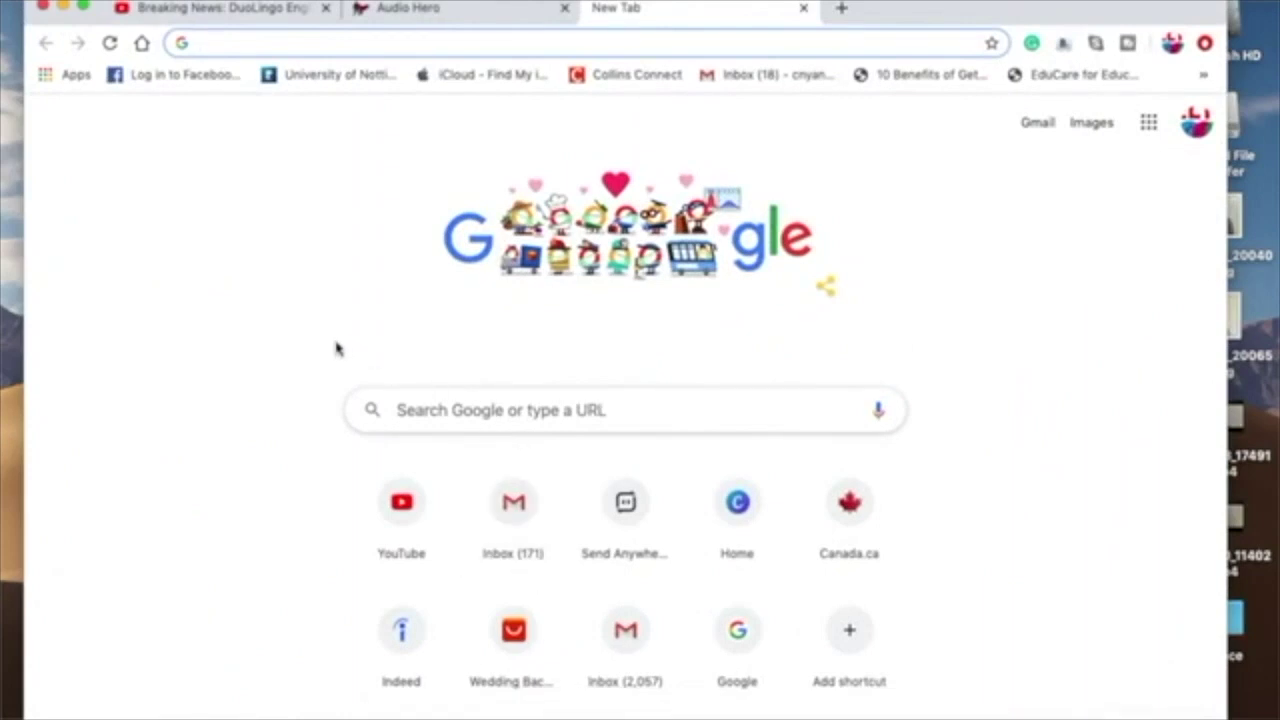
{"action": "type", "text": "dv"}
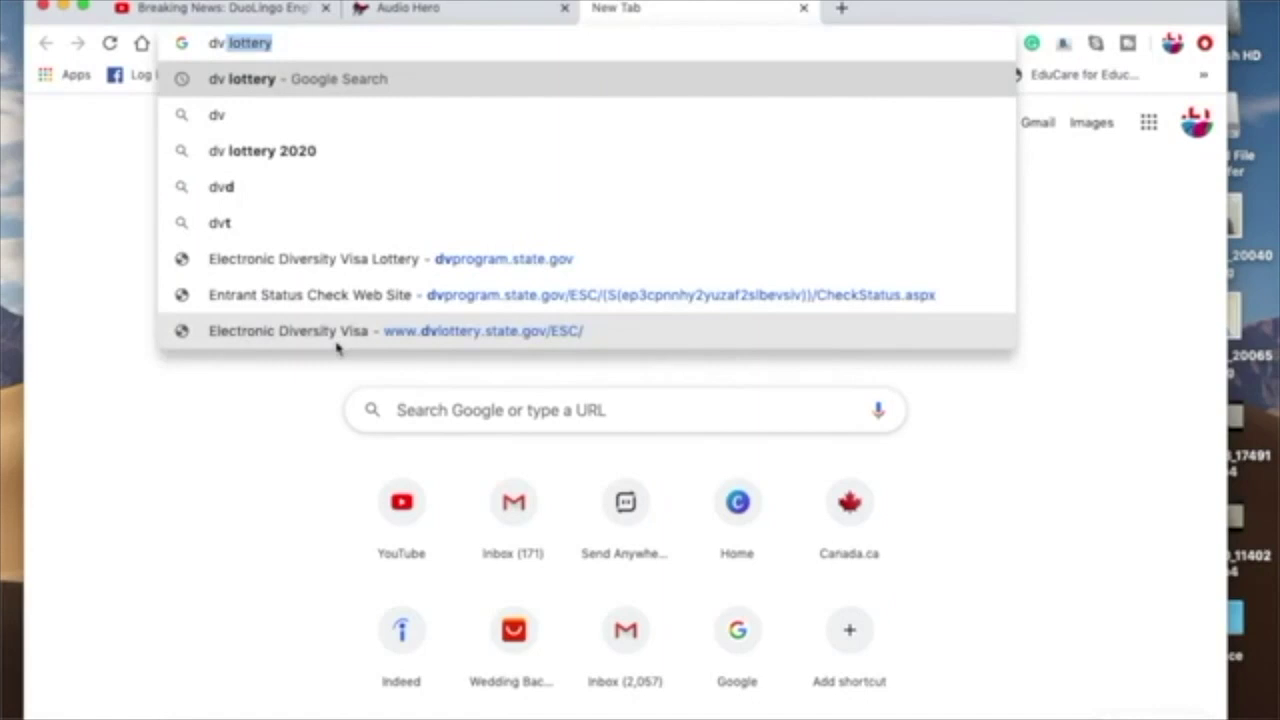
{"action": "key", "text": "Return"}
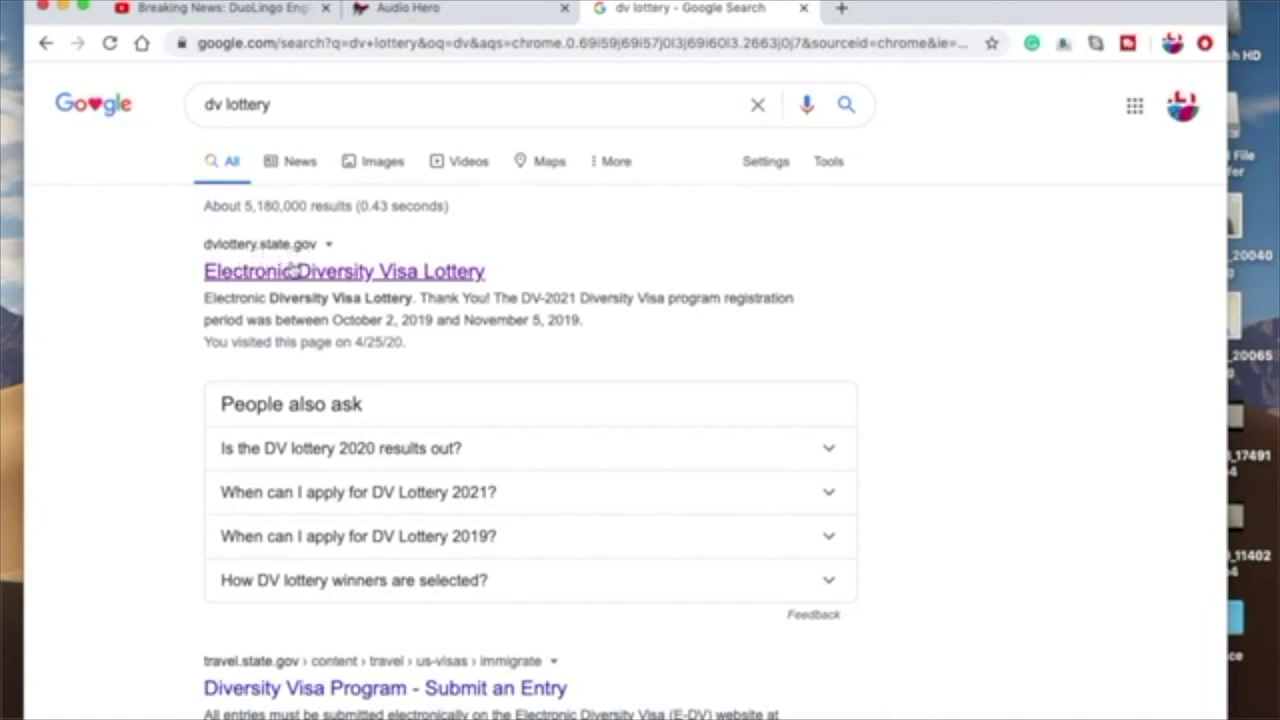
Step: Open the Electronic Diversity Visa Lottery site and choose Check Status to start the entrant status check
{"action": "left_click", "coordinate": [284, 271]}
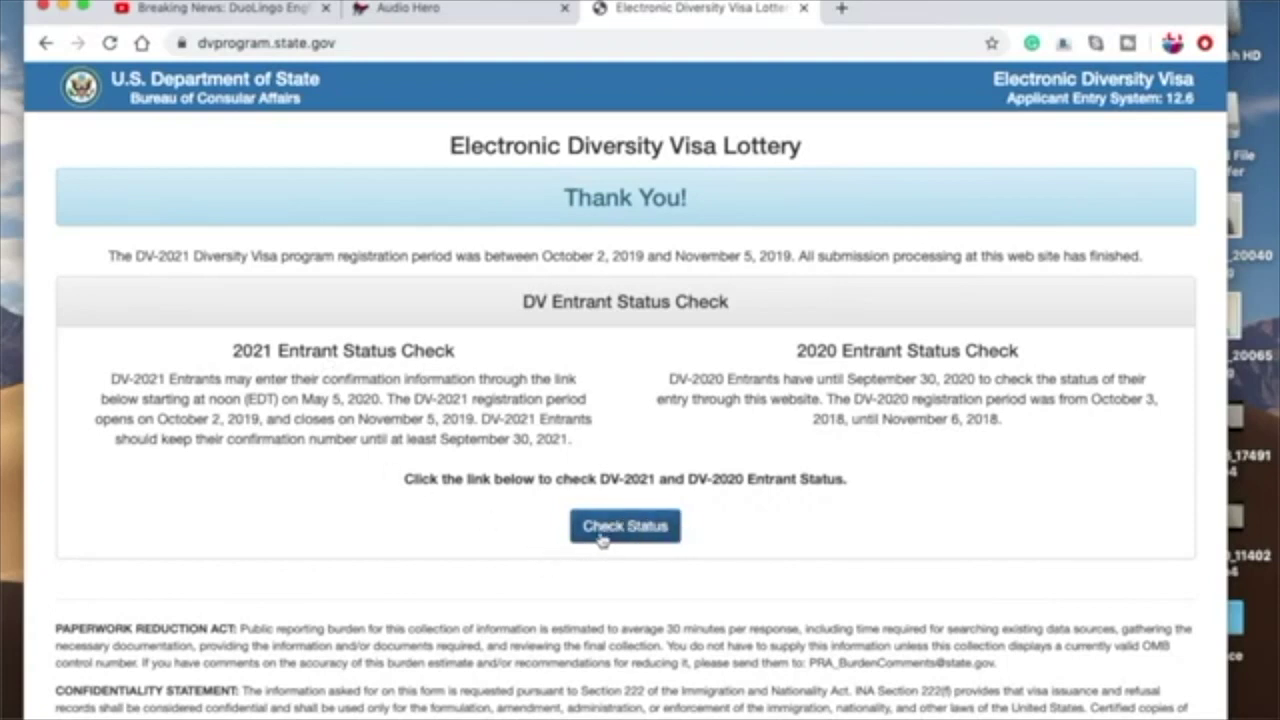
{"action": "left_click", "coordinate": [630, 524]}
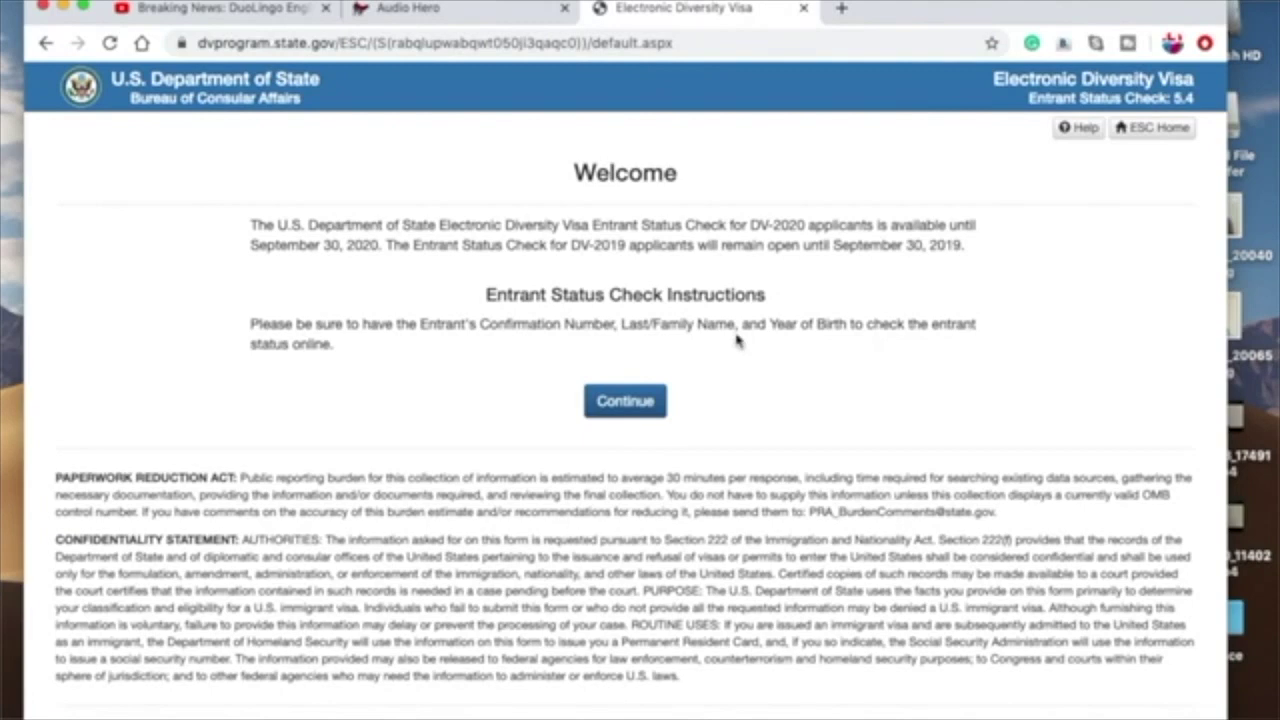
Step: Continue to the entrant information form and enter the entrant's last/family name
{"action": "left_click", "coordinate": [625, 401]}
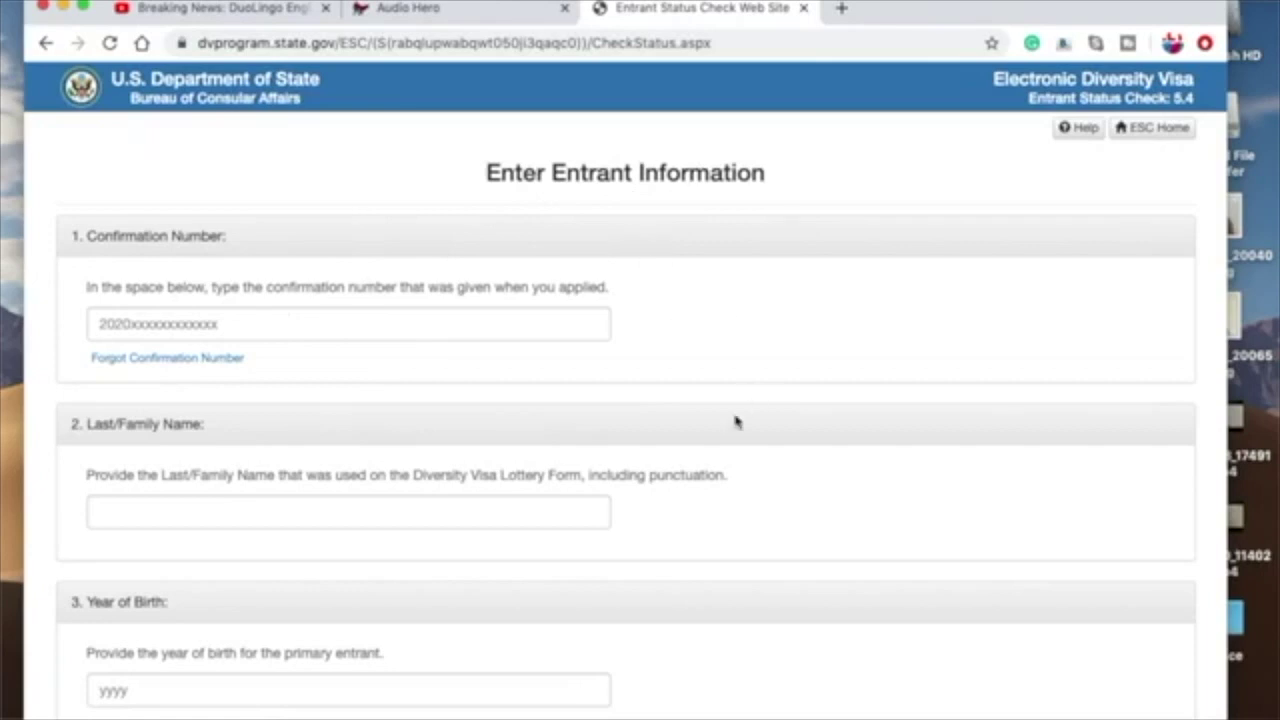
{"action": "scroll", "coordinate": [710, 410], "scroll_direction": "down", "scroll_amount": 2}
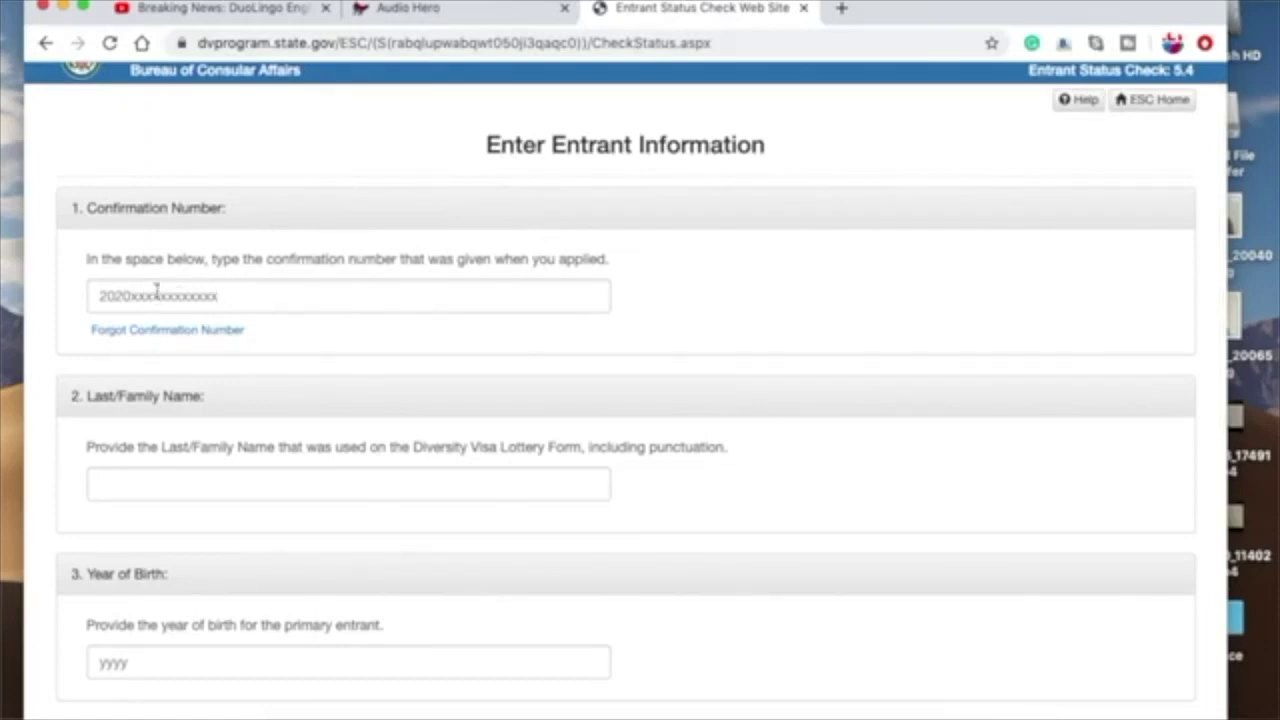
{"action": "scroll", "coordinate": [327, 281], "scroll_direction": "down", "scroll_amount": 2}
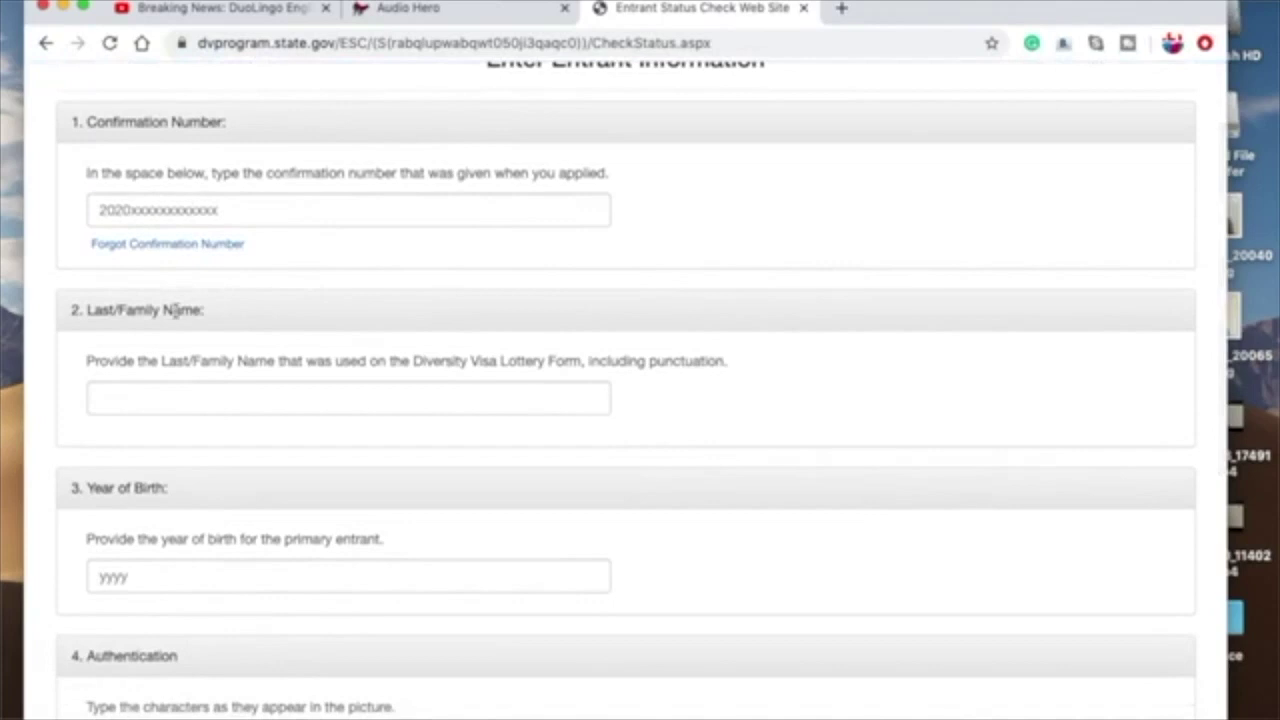
{"action": "left_click", "coordinate": [208, 397]}
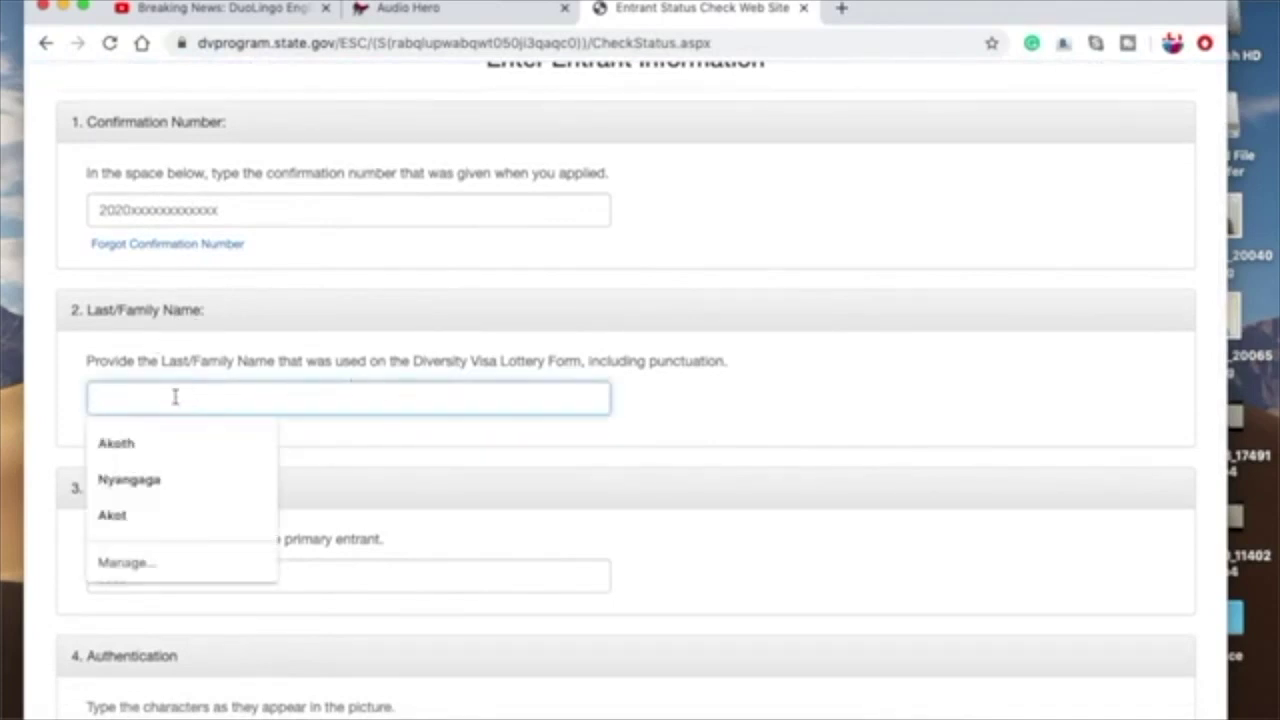
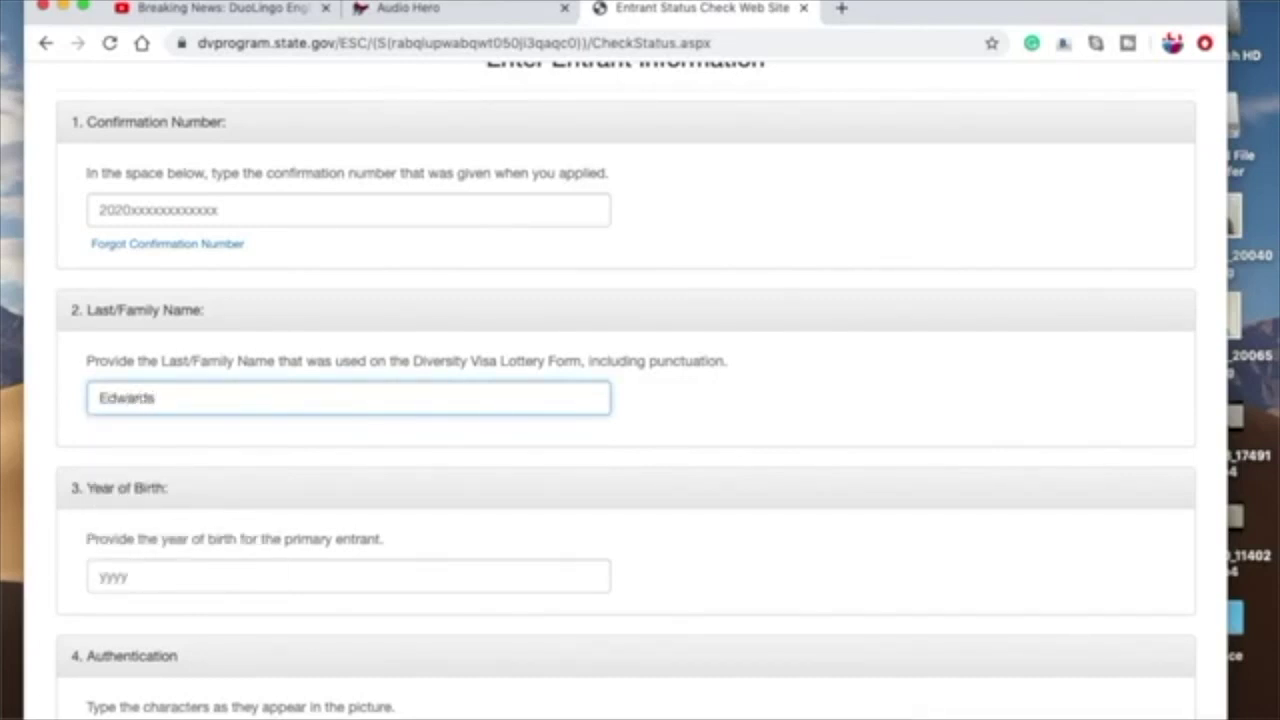
Step: Begin the Year of Birth entry, correcting a mistyped first digit to 1
{"action": "left_click", "coordinate": [151, 582]}
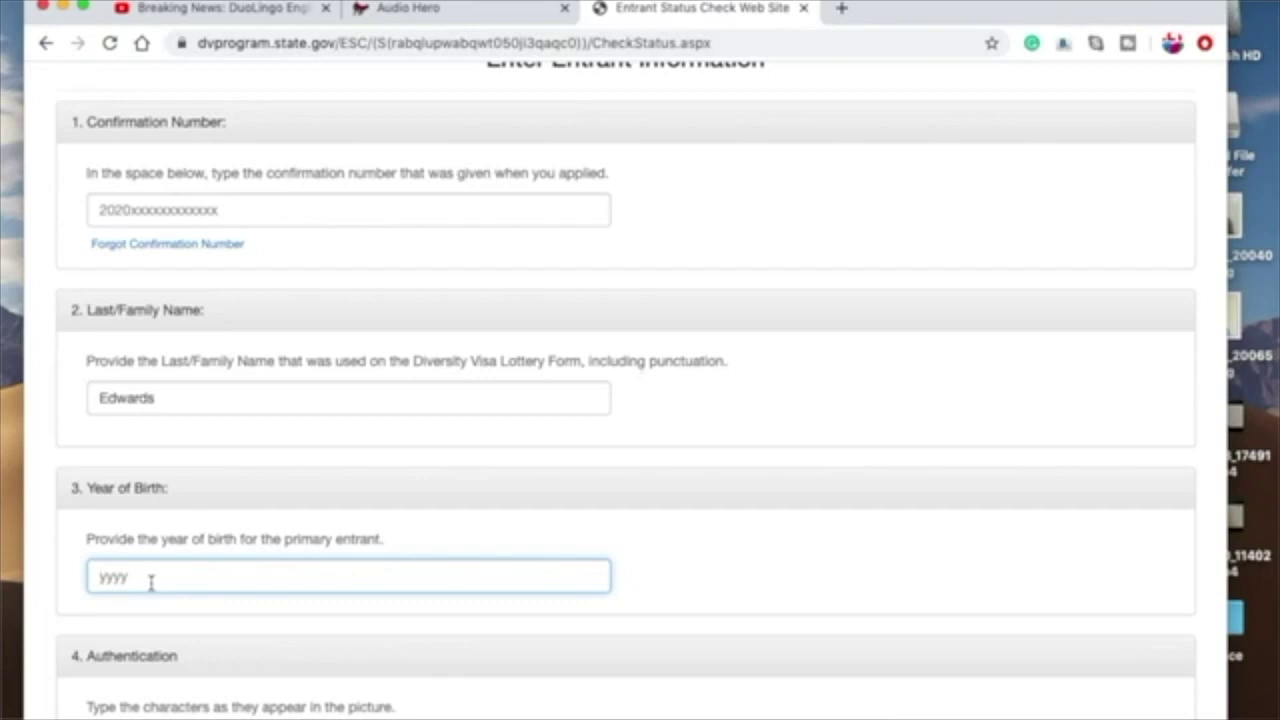
{"action": "type", "text": "2"}
{"action": "key", "text": "BackSpace"}
{"action": "type", "text": "1975"}
Step: Review the form down to the captcha and Submit button, then return to the top
{"action": "scroll", "coordinate": [58, 624], "scroll_direction": "down", "scroll_amount": 5}
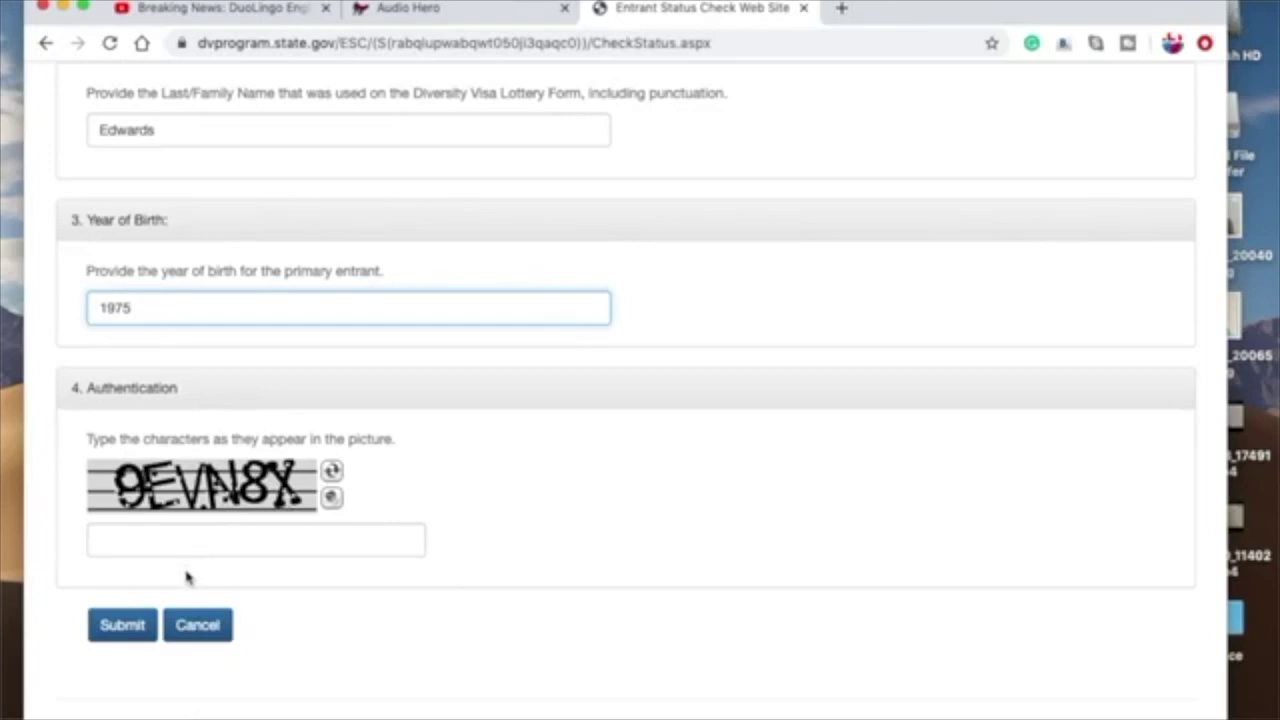
{"action": "scroll", "coordinate": [500, 510], "scroll_direction": "up", "scroll_amount": 5}
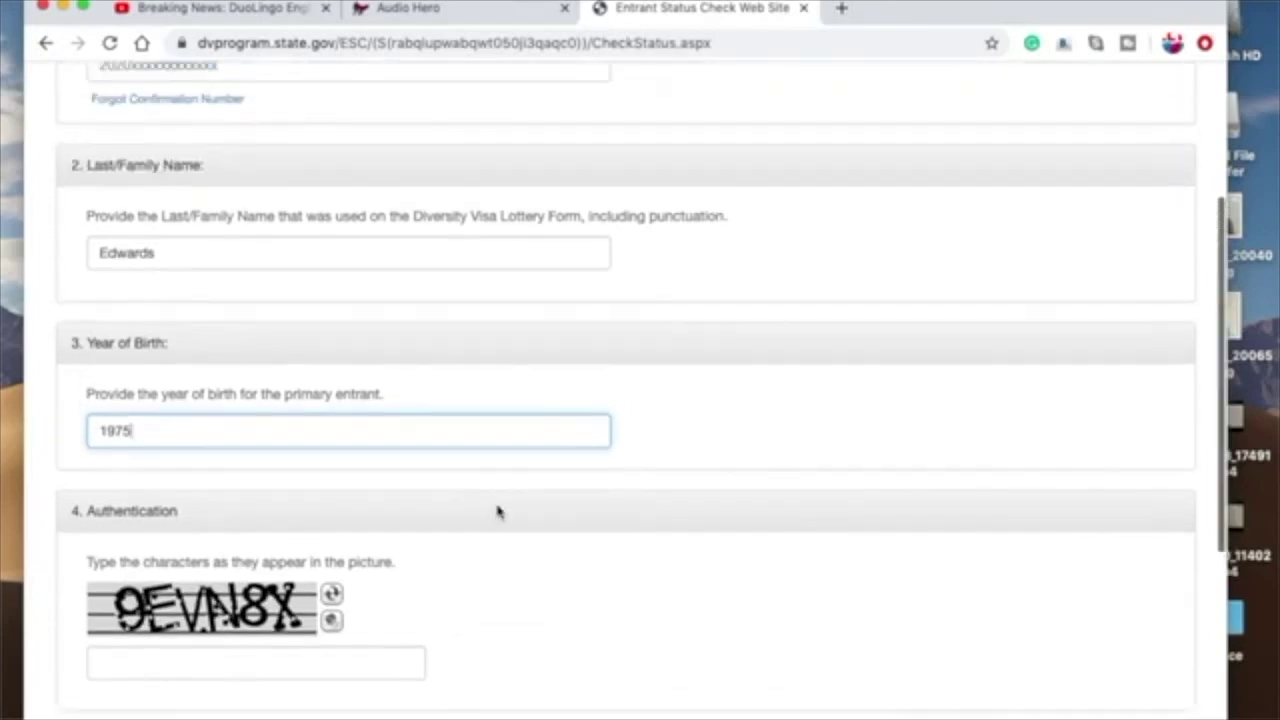
{"action": "scroll", "coordinate": [497, 506], "scroll_direction": "down", "scroll_amount": 8}
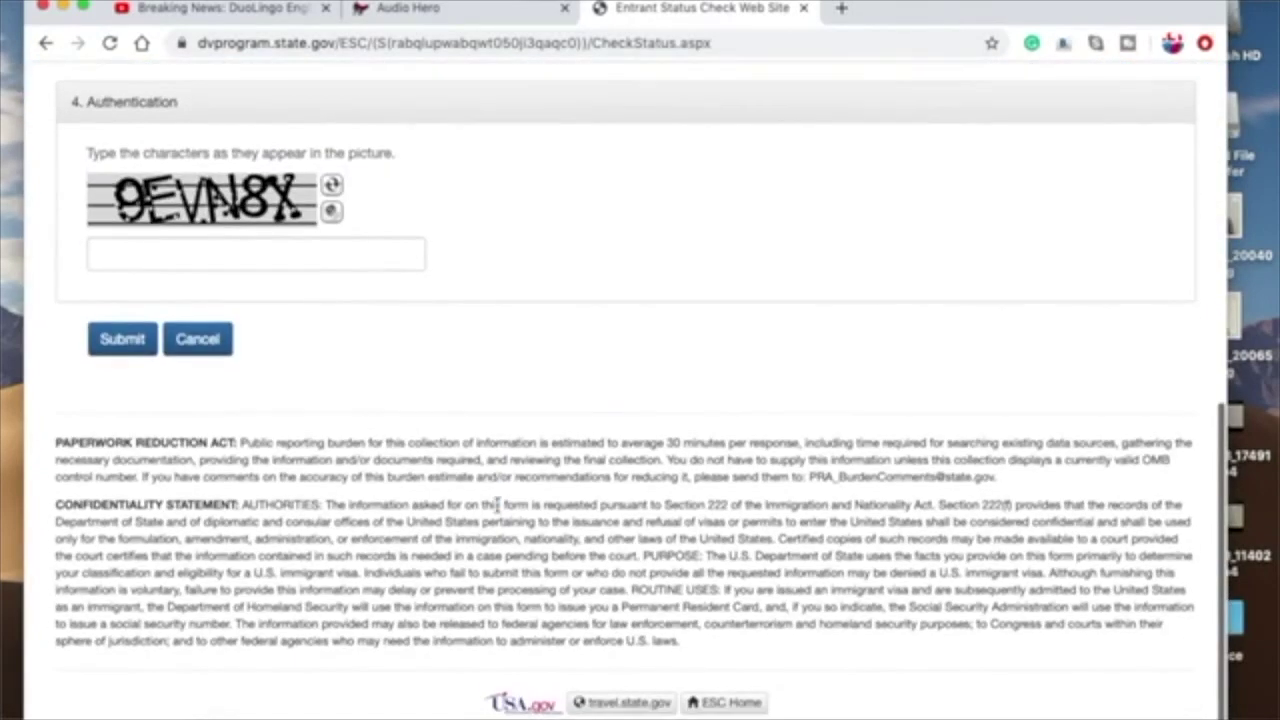
{"action": "scroll", "coordinate": [497, 506], "scroll_direction": "up", "scroll_amount": 5}
{"action": "scroll", "coordinate": [497, 506], "scroll_direction": "down", "scroll_amount": 3}
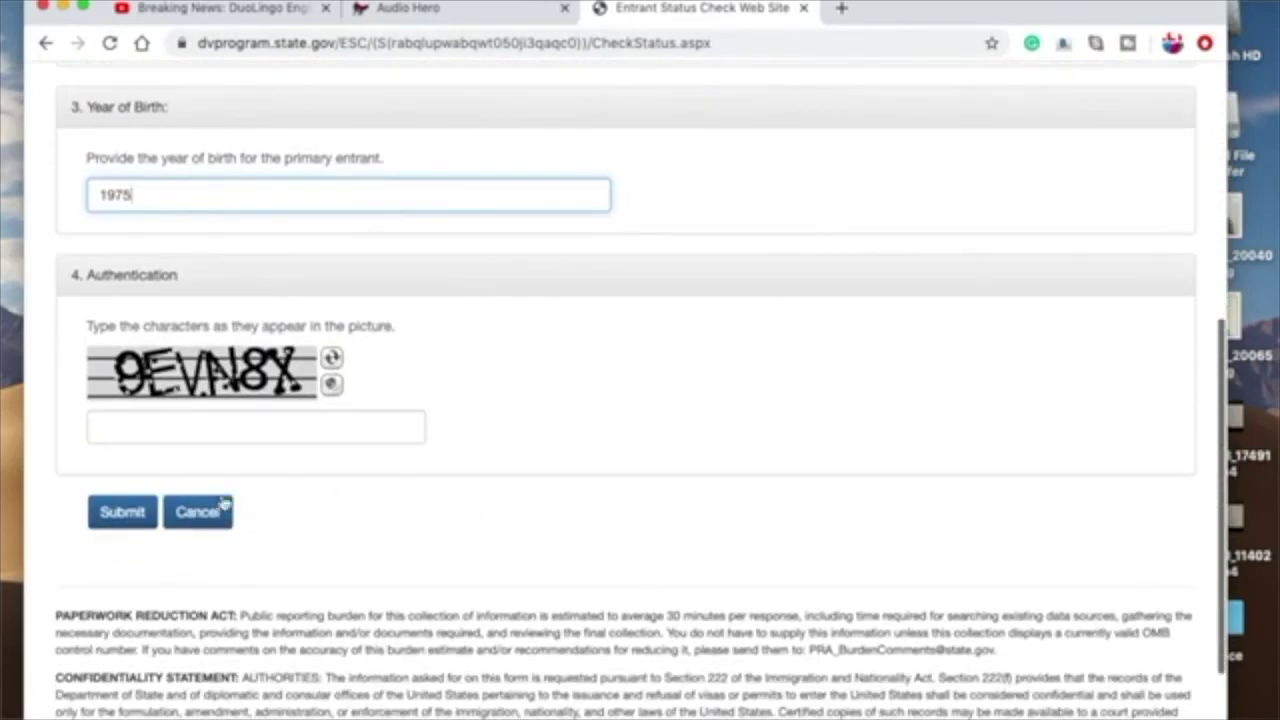
{"action": "scroll", "coordinate": [582, 341], "scroll_direction": "up", "scroll_amount": 6}
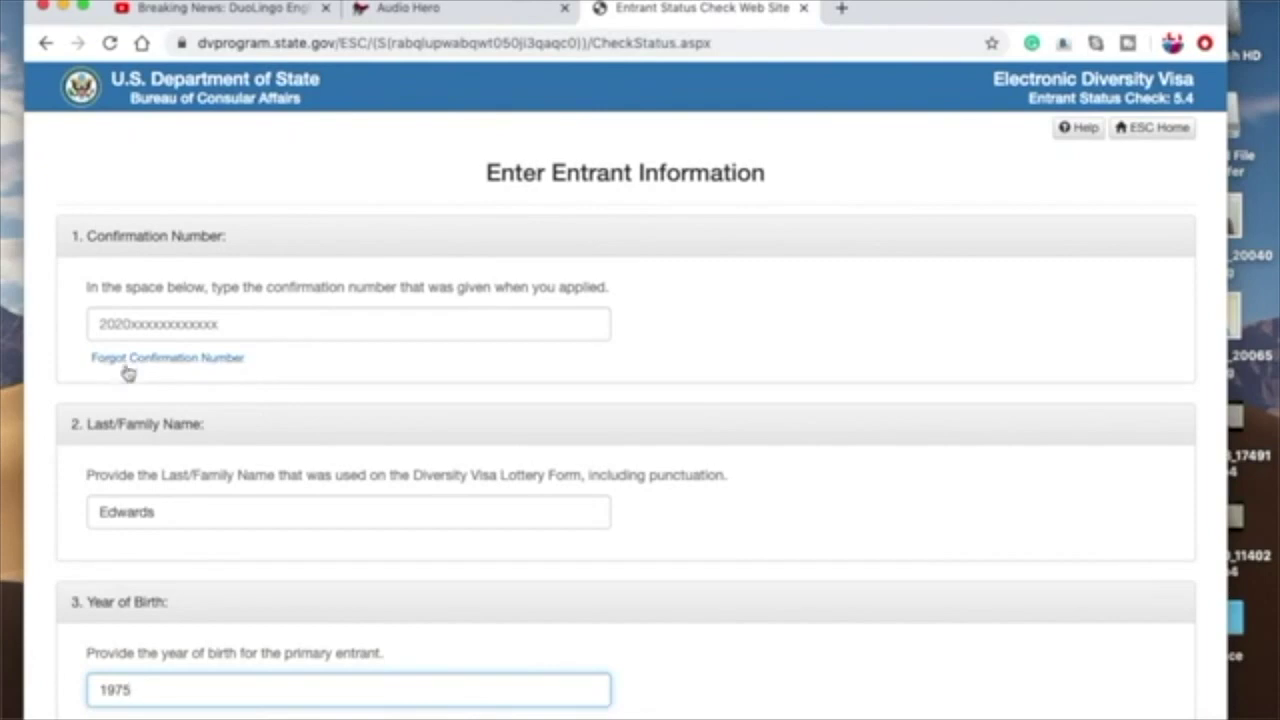
Step: Switch to recovering a forgotten confirmation number, keeping 2020 as the program year
{"action": "left_click", "coordinate": [202, 360]}
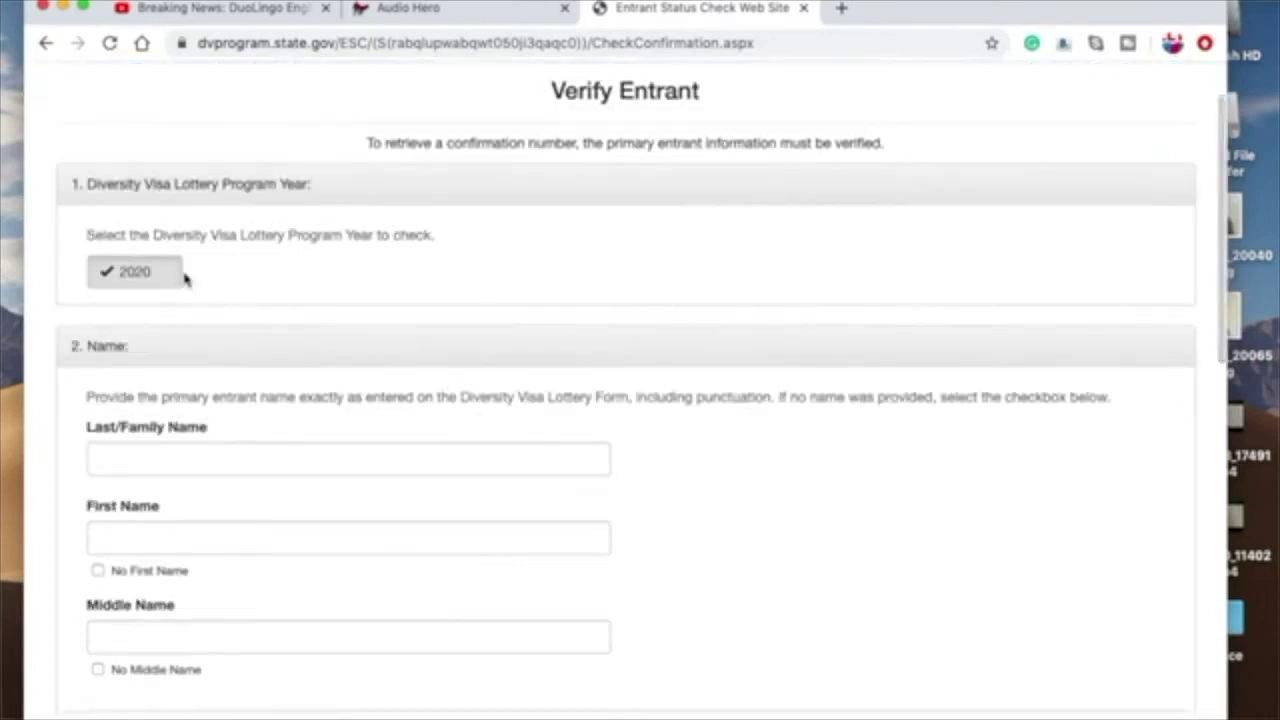
{"action": "left_click", "coordinate": [149, 277]}
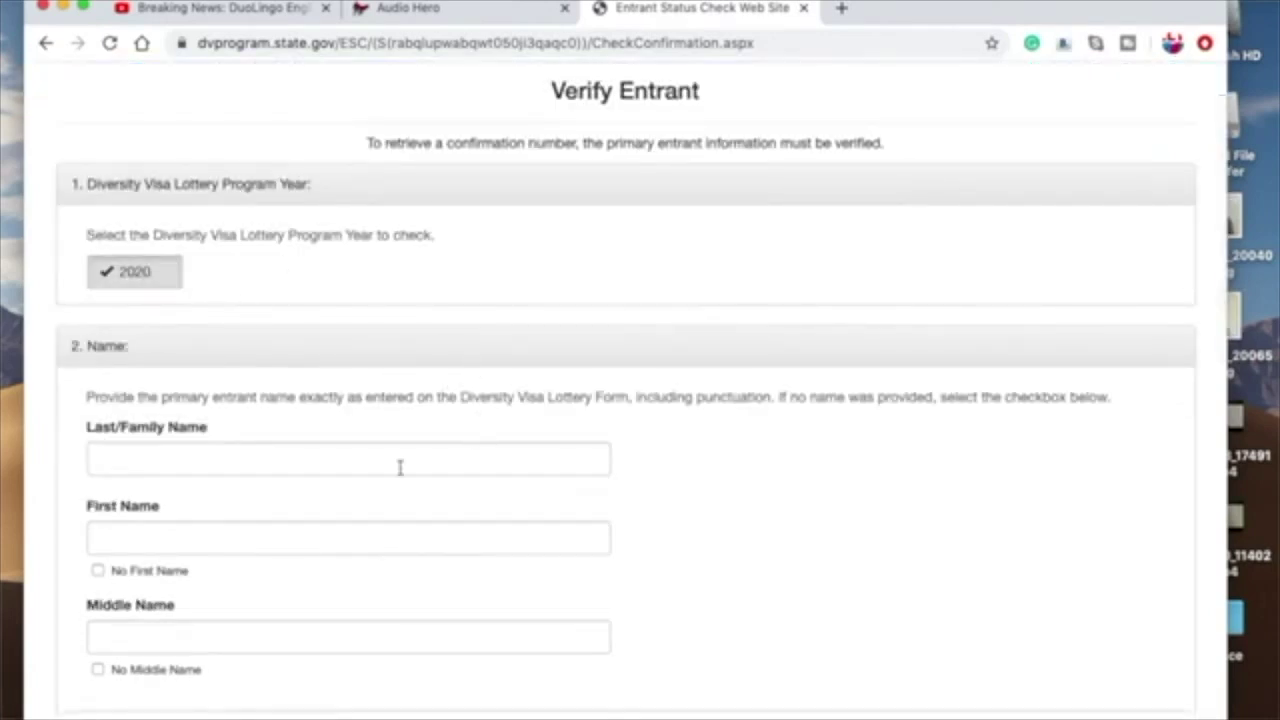
{"action": "scroll", "coordinate": [400, 468], "scroll_direction": "down", "scroll_amount": 2}
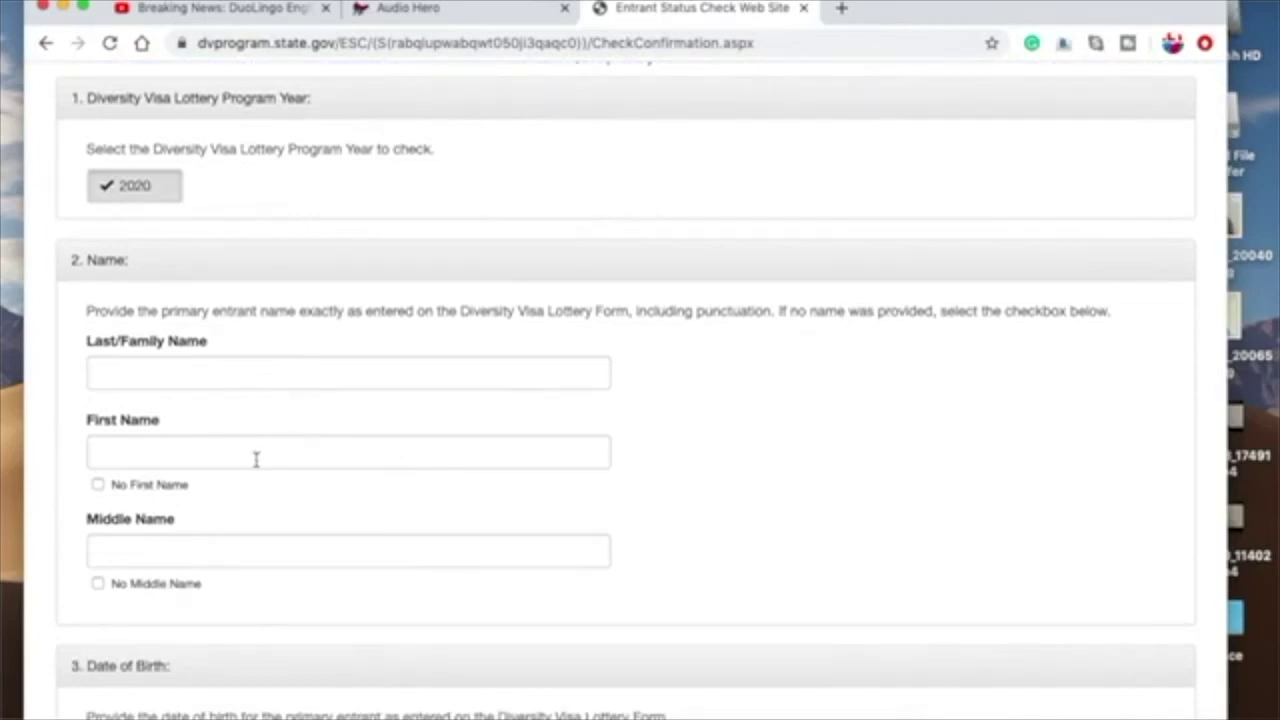
{"action": "scroll", "coordinate": [256, 459], "scroll_direction": "down", "scroll_amount": 2}
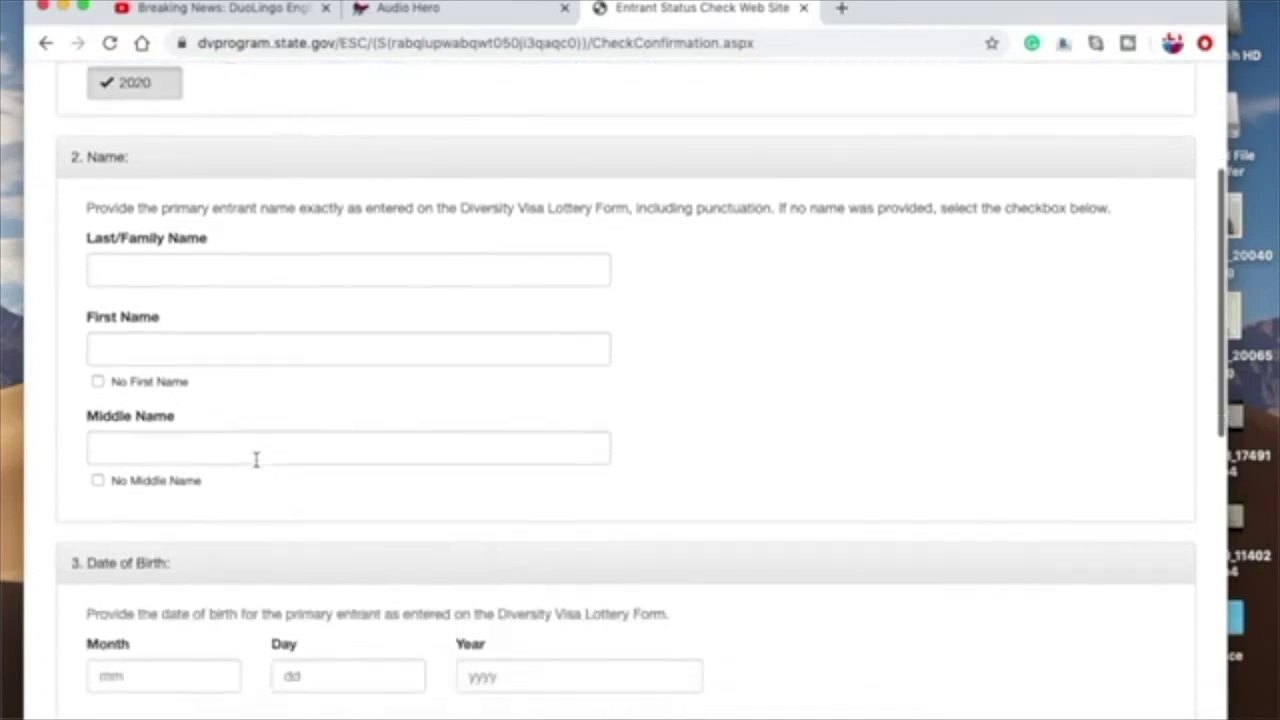
Step: Enter the entrant's first name, dismissing the autofill suggestions
{"action": "left_click", "coordinate": [153, 353]}
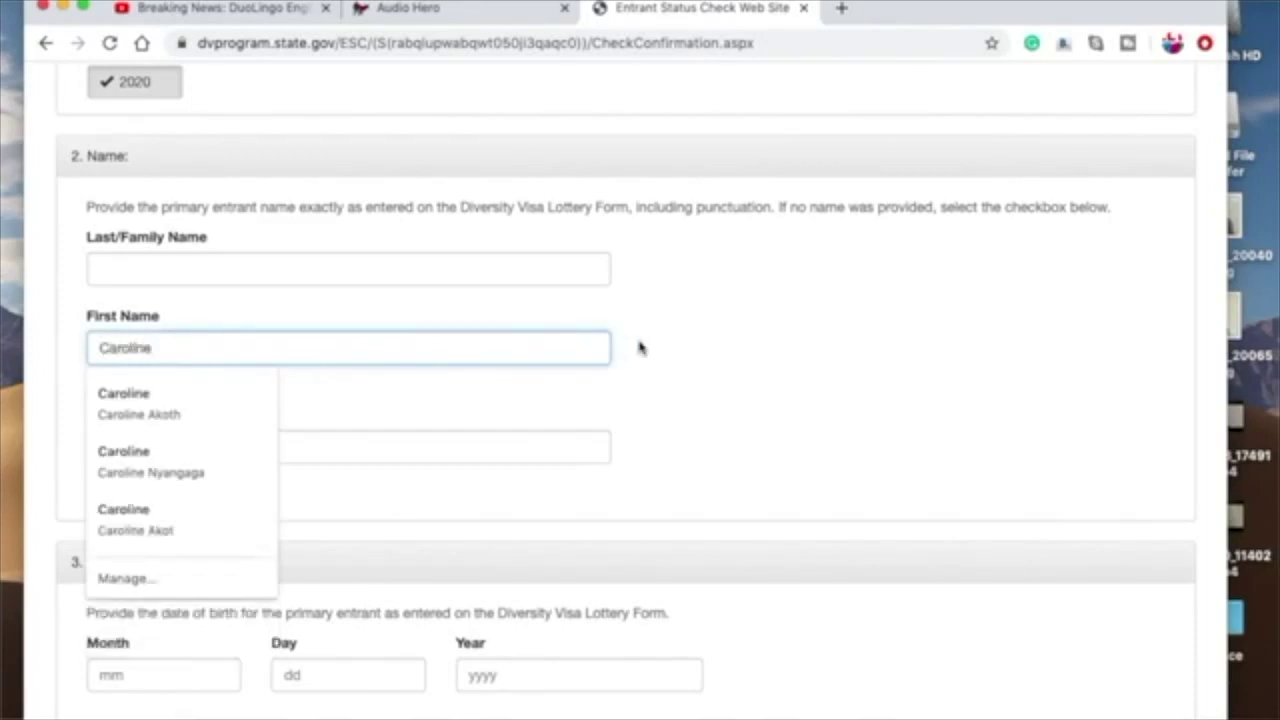
{"action": "left_click", "coordinate": [650, 370]}
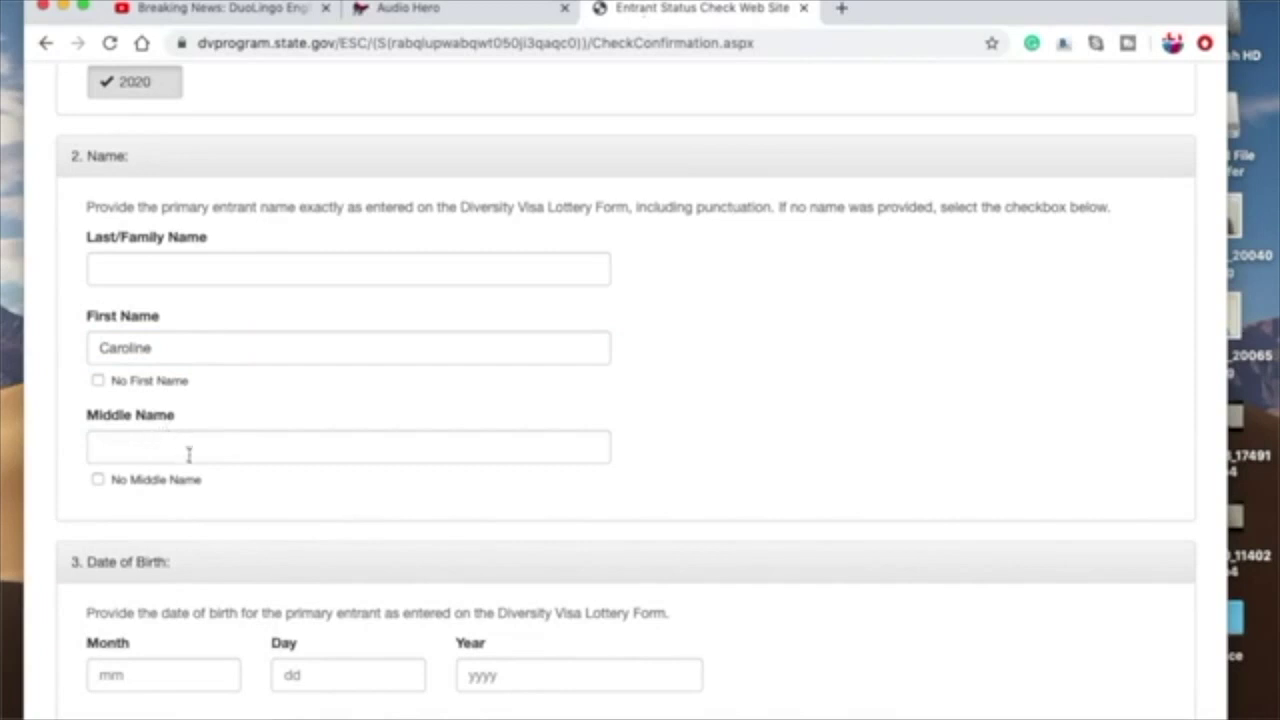
{"action": "scroll", "coordinate": [332, 487], "scroll_direction": "down", "scroll_amount": 3}
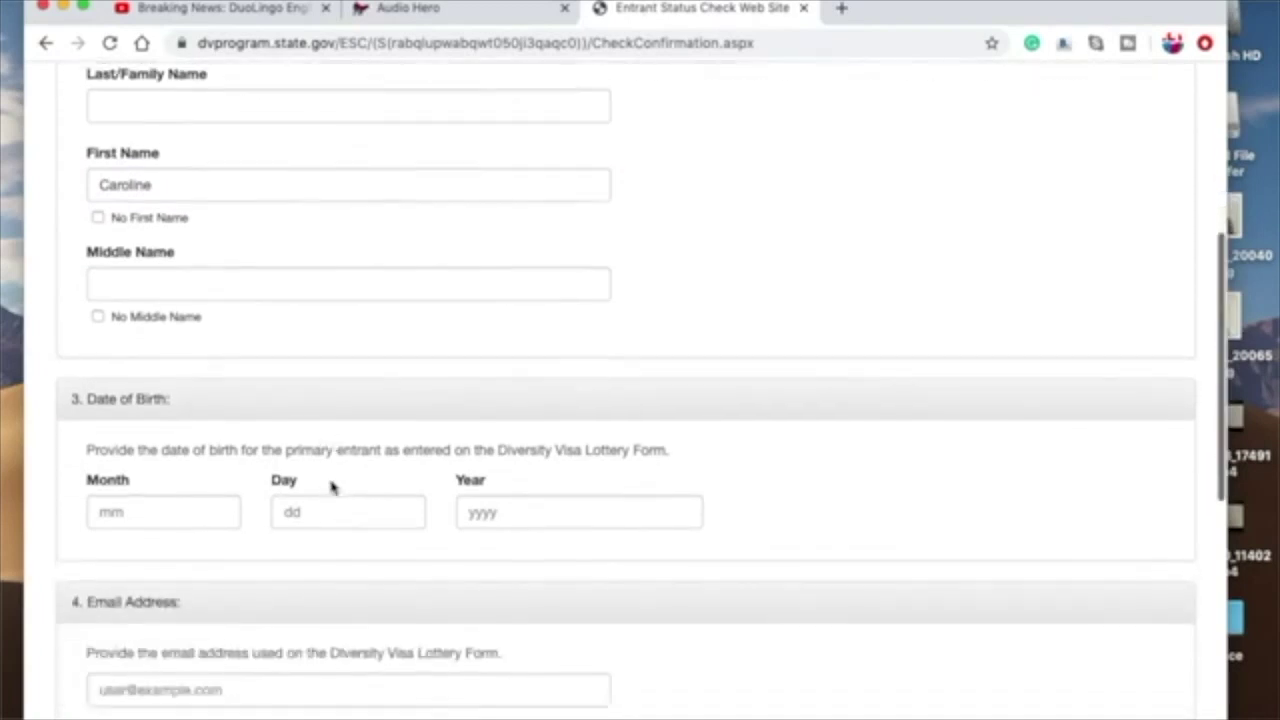
{"action": "scroll", "coordinate": [332, 487], "scroll_direction": "up", "scroll_amount": 1}
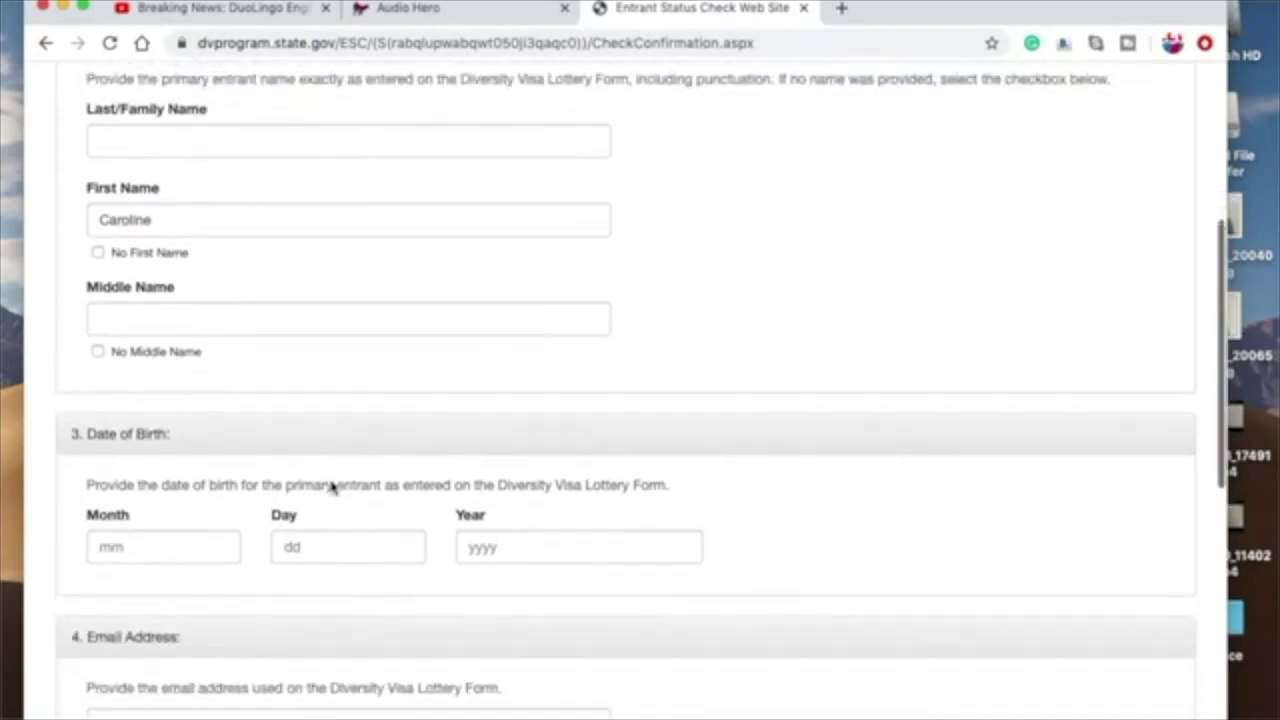
Step: Tick No Middle Name for the entrant
{"action": "left_click", "coordinate": [98, 354]}
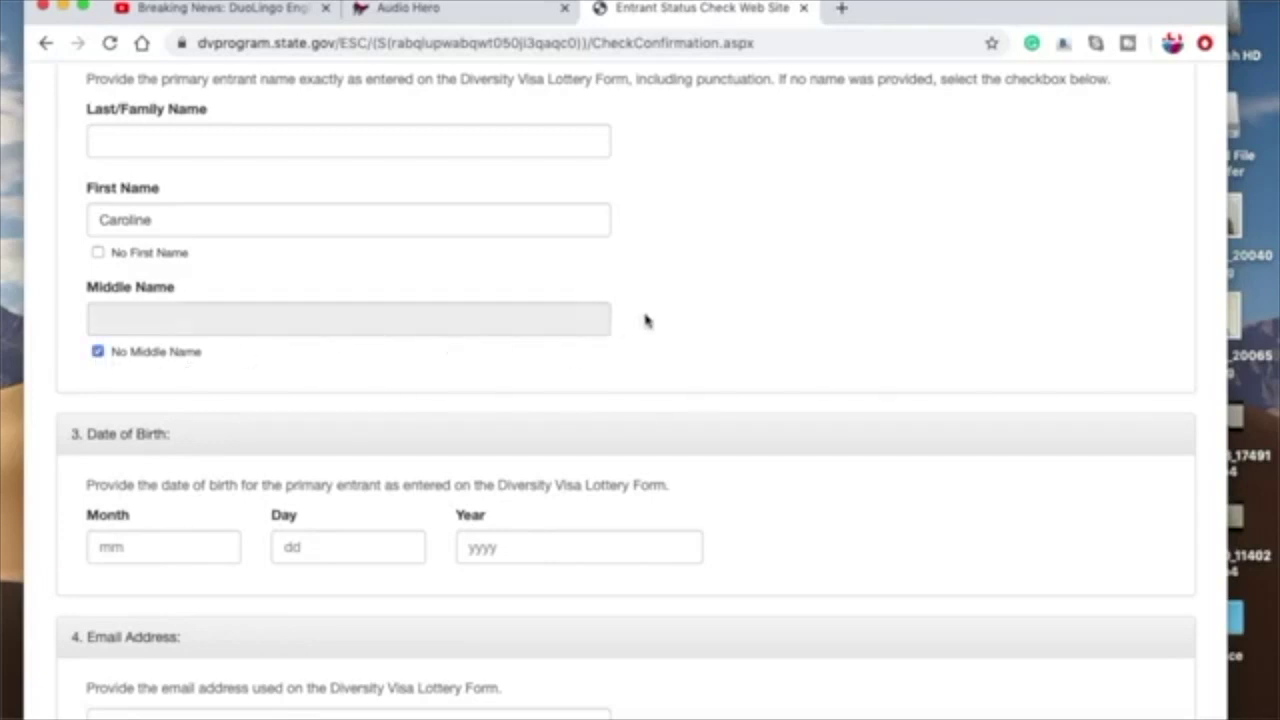
{"action": "scroll", "coordinate": [645, 320], "scroll_direction": "down", "scroll_amount": 2}
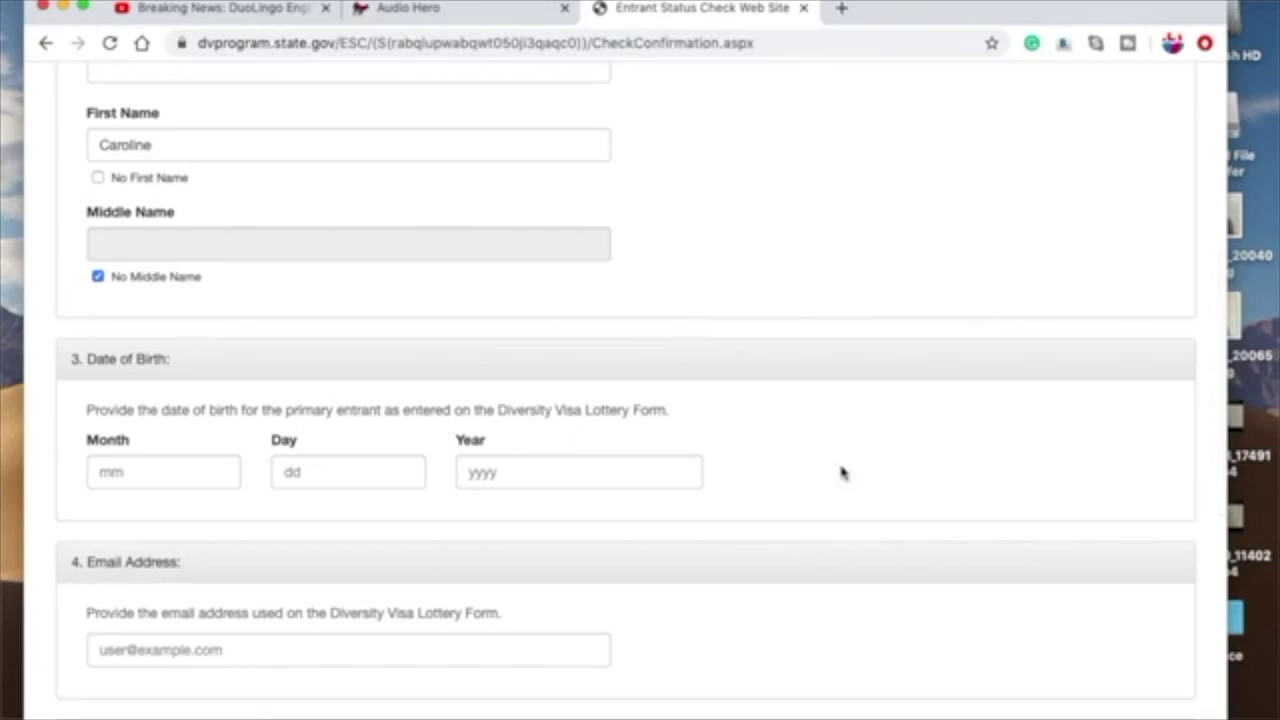
{"action": "scroll", "coordinate": [842, 473], "scroll_direction": "down", "scroll_amount": 1}
{"action": "scroll", "coordinate": [842, 473], "scroll_direction": "up", "scroll_amount": 1}
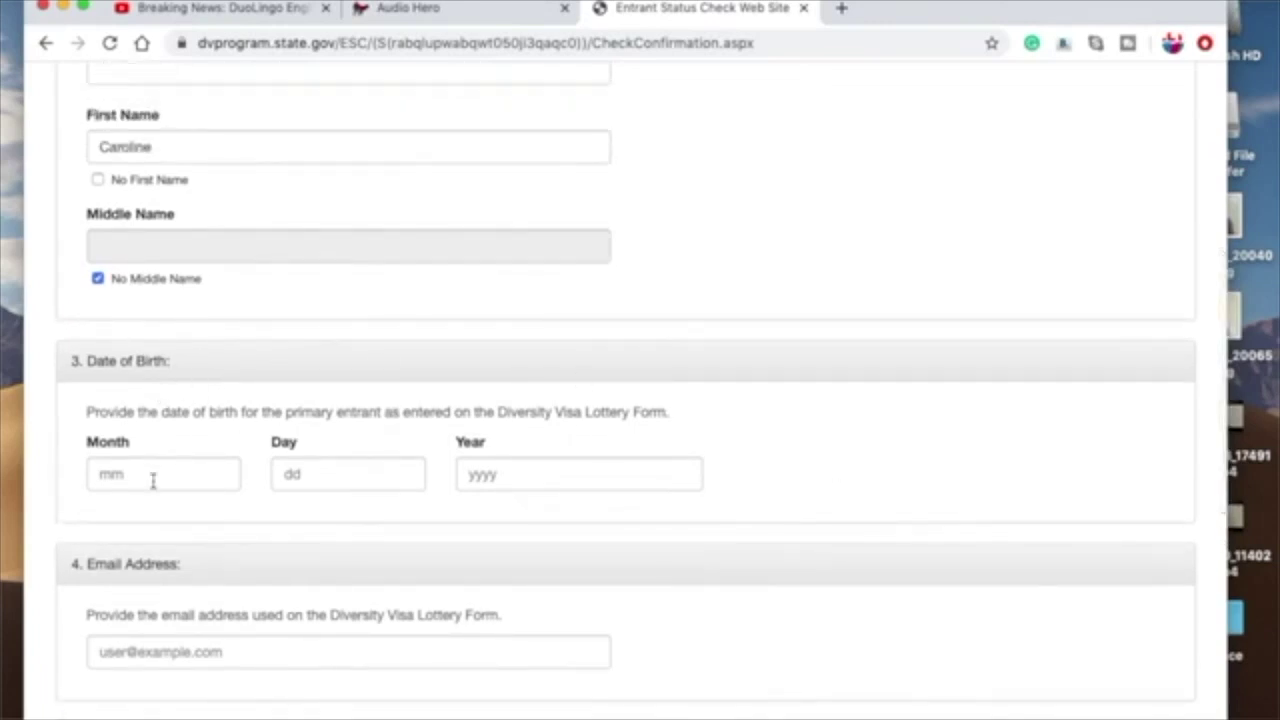
{"action": "scroll", "coordinate": [547, 500], "scroll_direction": "down", "scroll_amount": 3}
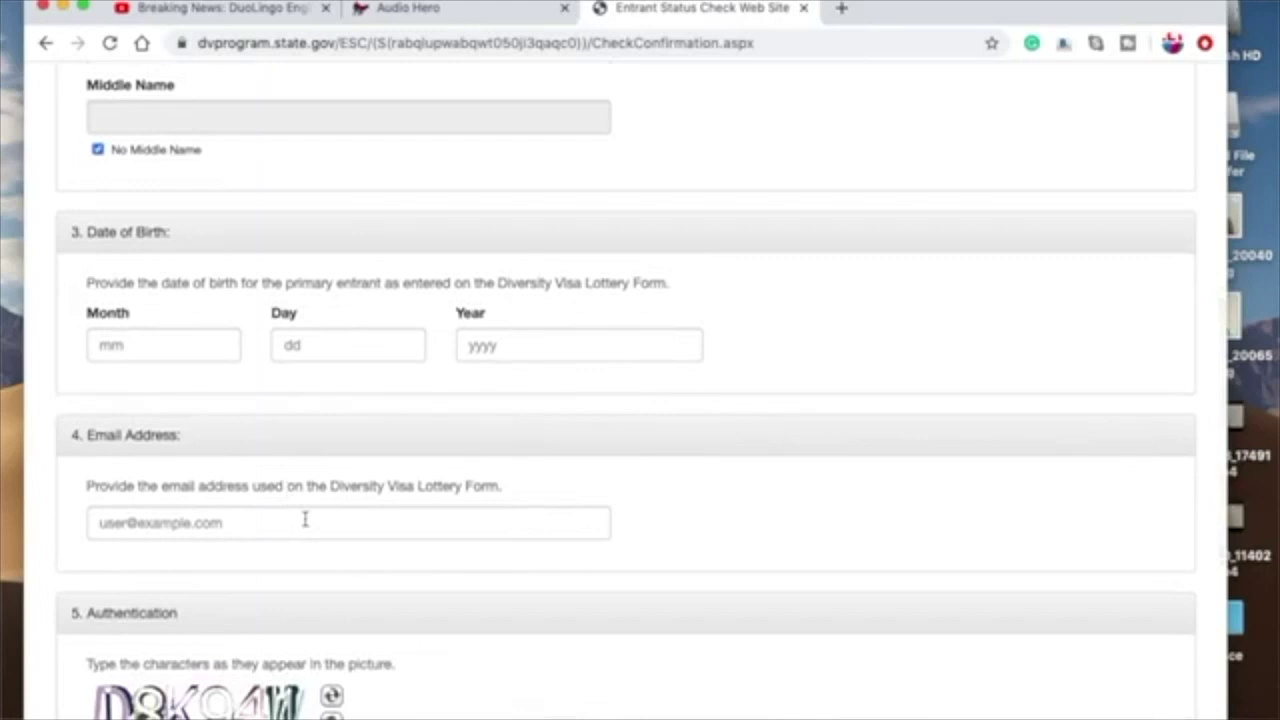
Step: Enter the entrant's e-mail address in the Email Address field
{"action": "left_click", "coordinate": [240, 524]}
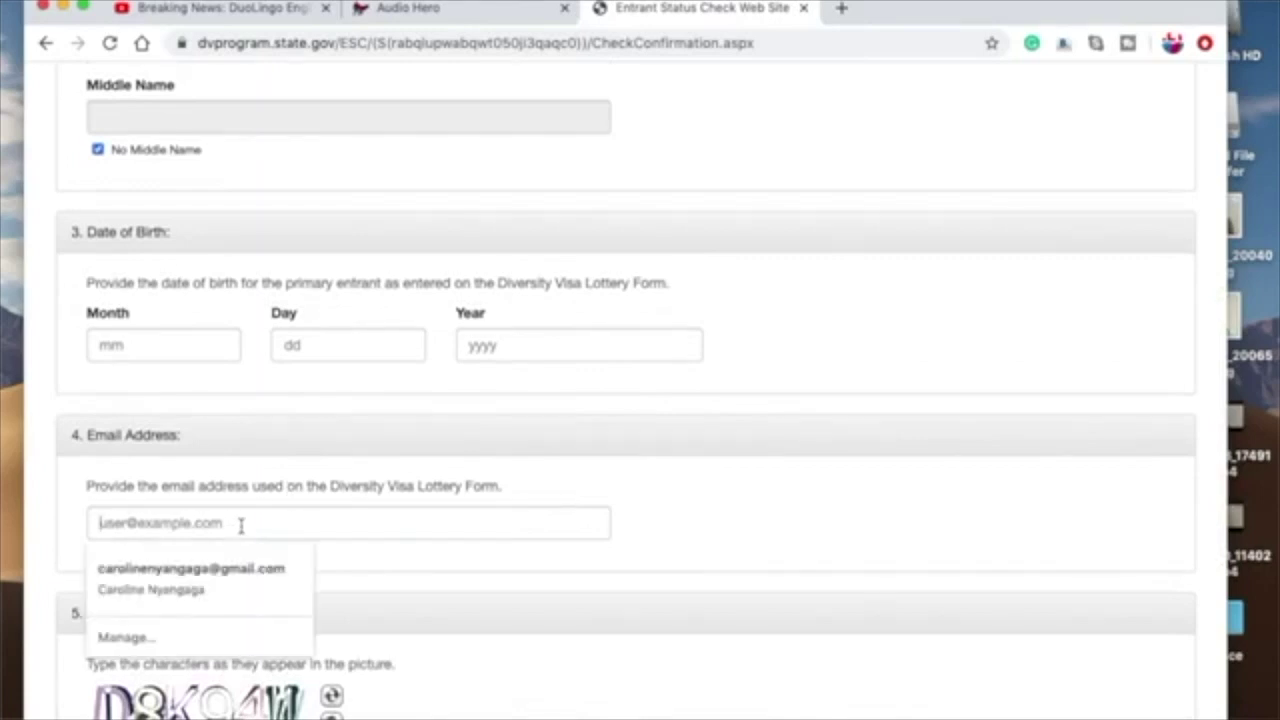
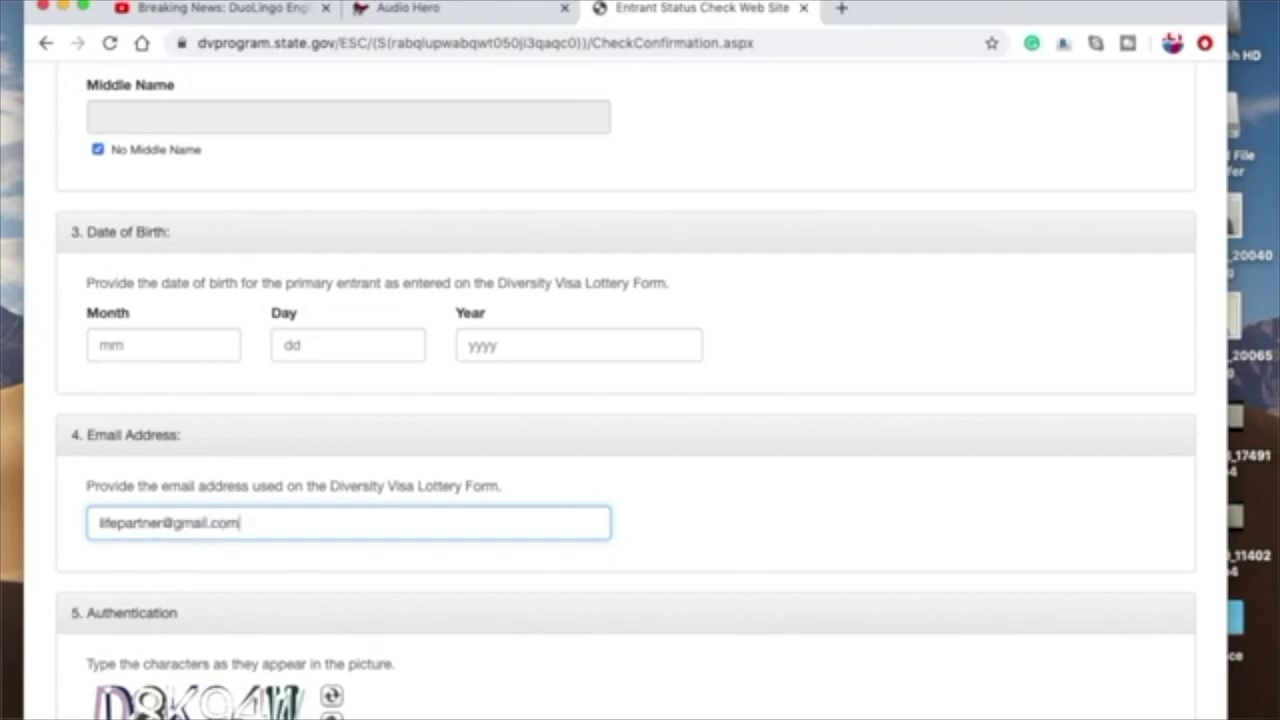
{"action": "scroll", "coordinate": [940, 552], "scroll_direction": "down", "scroll_amount": 3}
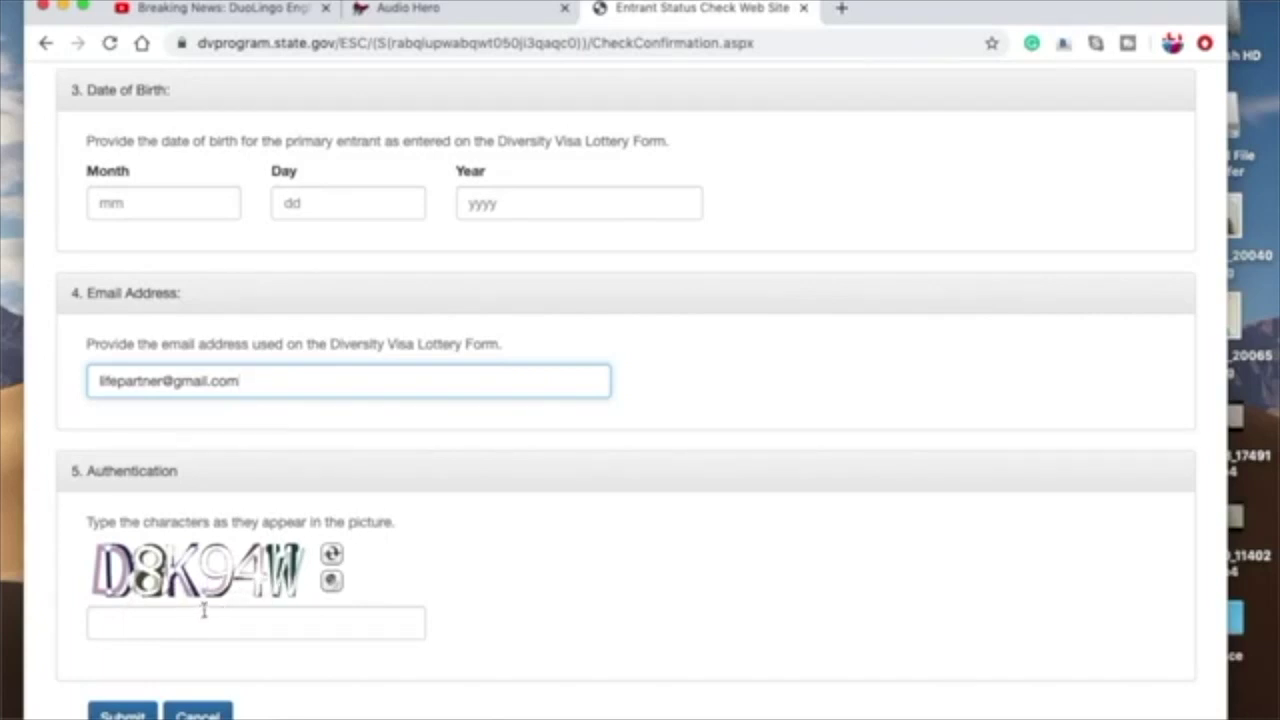
{"action": "scroll", "coordinate": [475, 489], "scroll_direction": "up", "scroll_amount": 2}
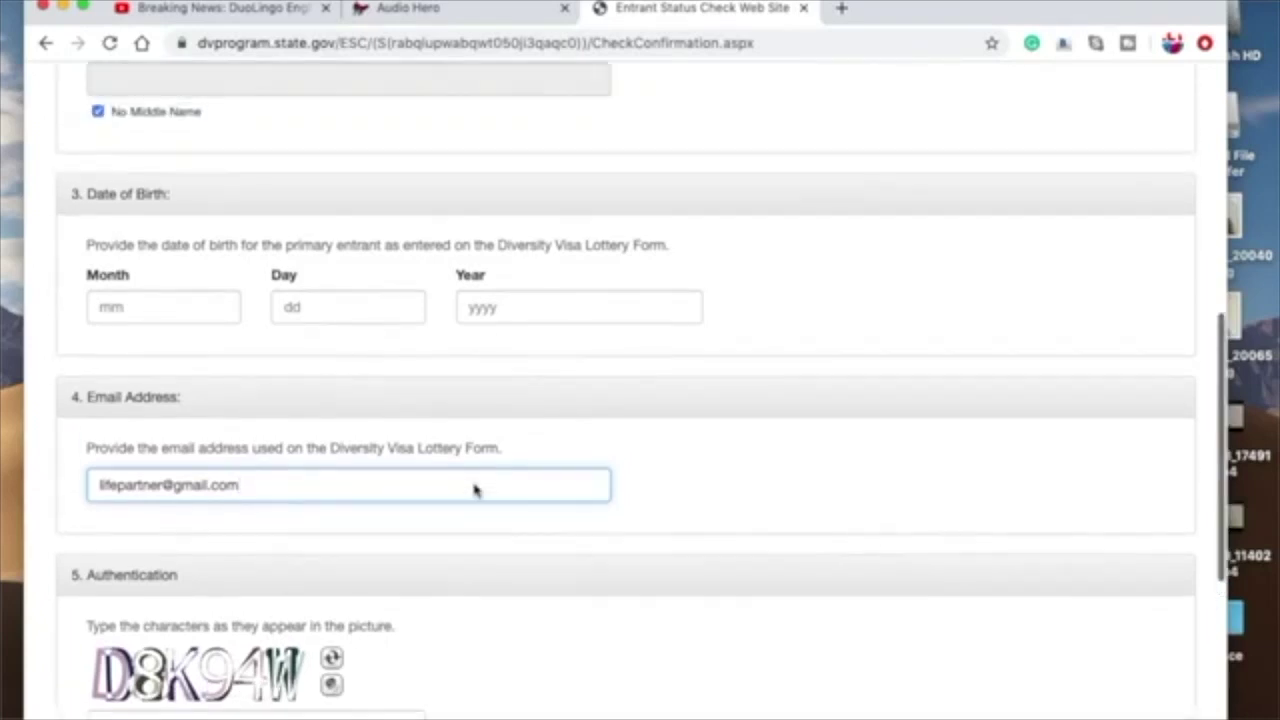
{"action": "scroll", "coordinate": [475, 489], "scroll_direction": "up", "scroll_amount": 12}
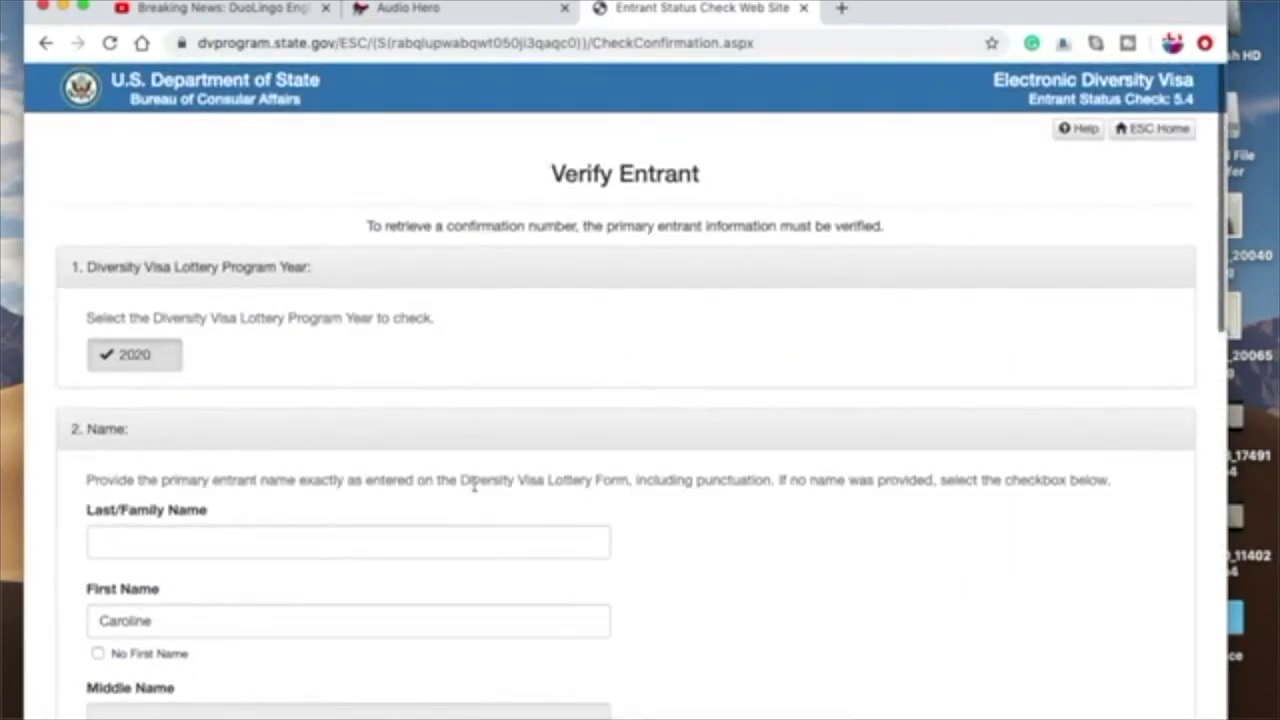
{"action": "scroll", "coordinate": [474, 486], "scroll_direction": "down", "scroll_amount": 8}
{"action": "scroll", "coordinate": [474, 486], "scroll_direction": "up", "scroll_amount": 7}
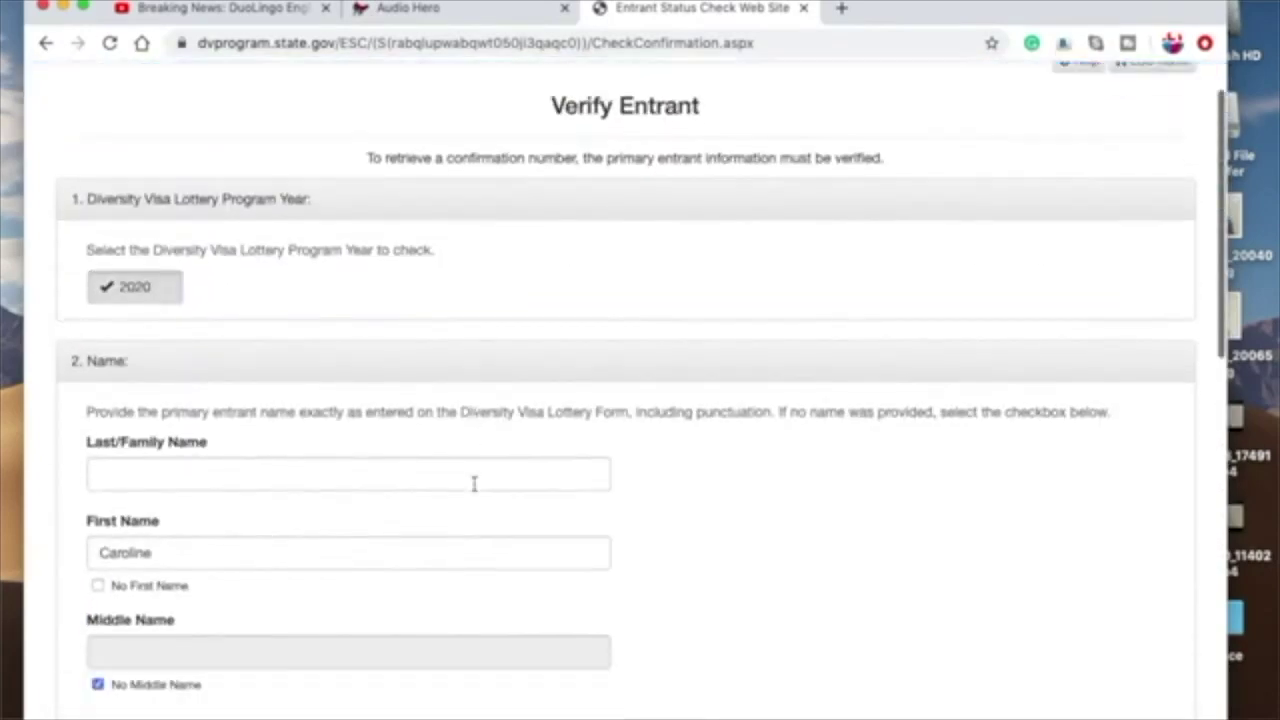
{"action": "scroll", "coordinate": [474, 484], "scroll_direction": "down", "scroll_amount": 10}
{"action": "scroll", "coordinate": [474, 484], "scroll_direction": "up", "scroll_amount": 9}
{"action": "scroll", "coordinate": [475, 489], "scroll_direction": "down", "scroll_amount": 10}
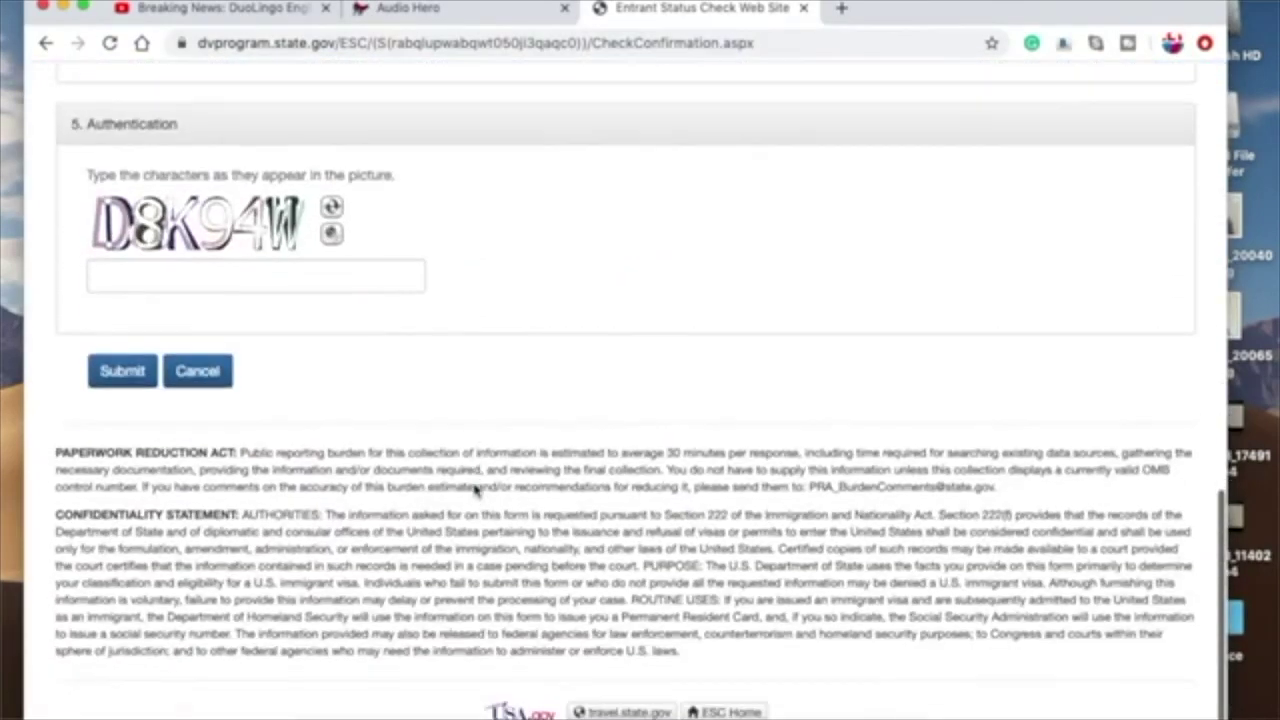
{"action": "scroll", "coordinate": [475, 489], "scroll_direction": "up", "scroll_amount": 10}
{"action": "scroll", "coordinate": [475, 489], "scroll_direction": "down", "scroll_amount": 1}
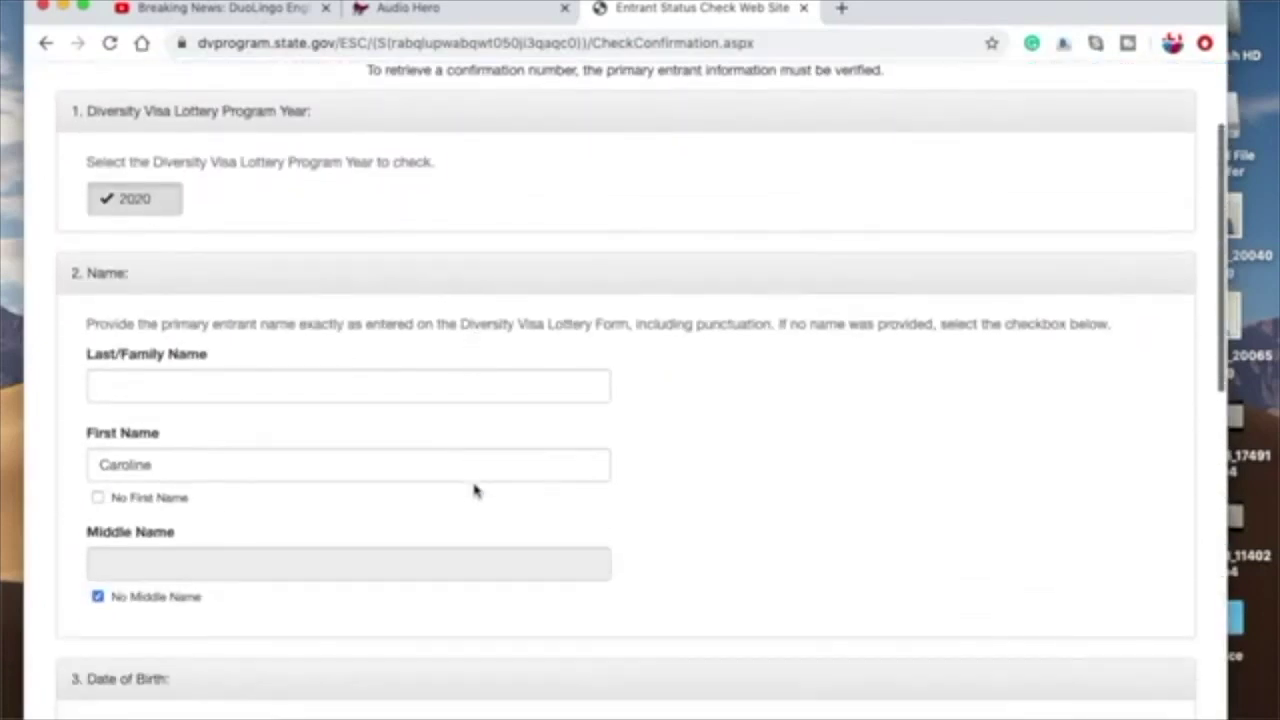
{"action": "scroll", "coordinate": [475, 489], "scroll_direction": "down", "scroll_amount": 1}
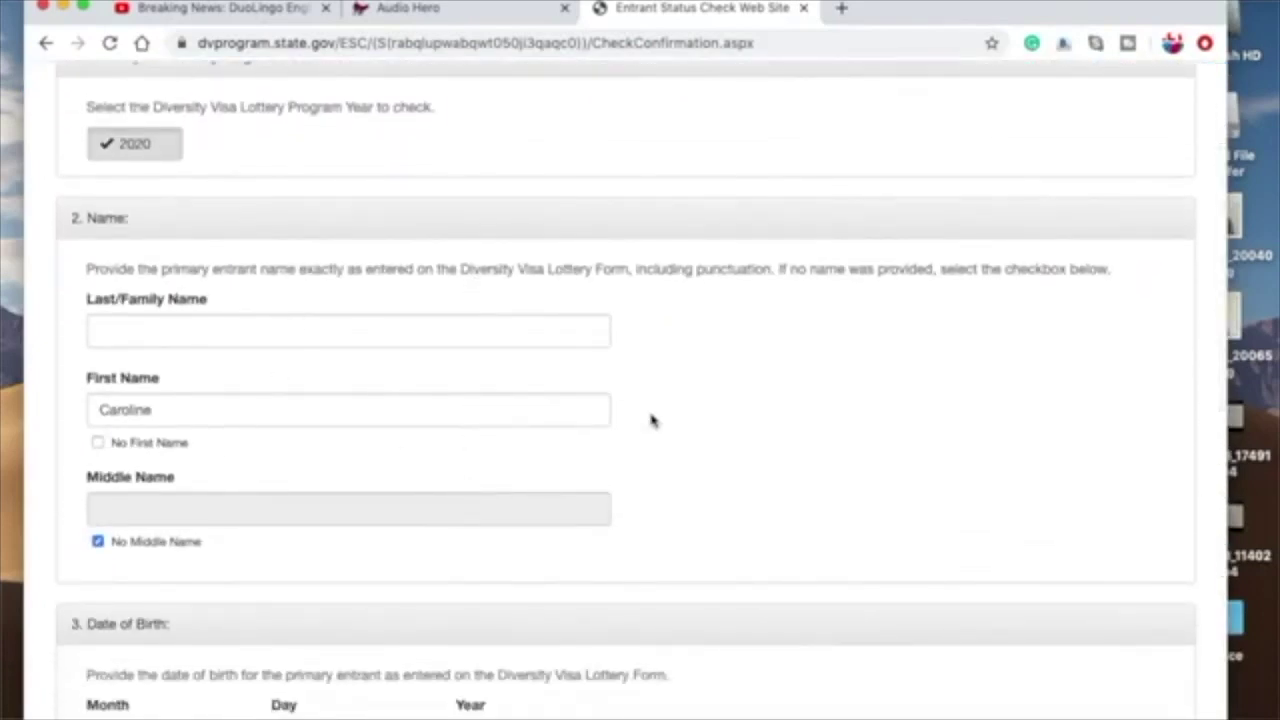
{"action": "scroll", "coordinate": [651, 420], "scroll_direction": "down", "scroll_amount": 10}
{"action": "scroll", "coordinate": [651, 420], "scroll_direction": "up", "scroll_amount": 8}
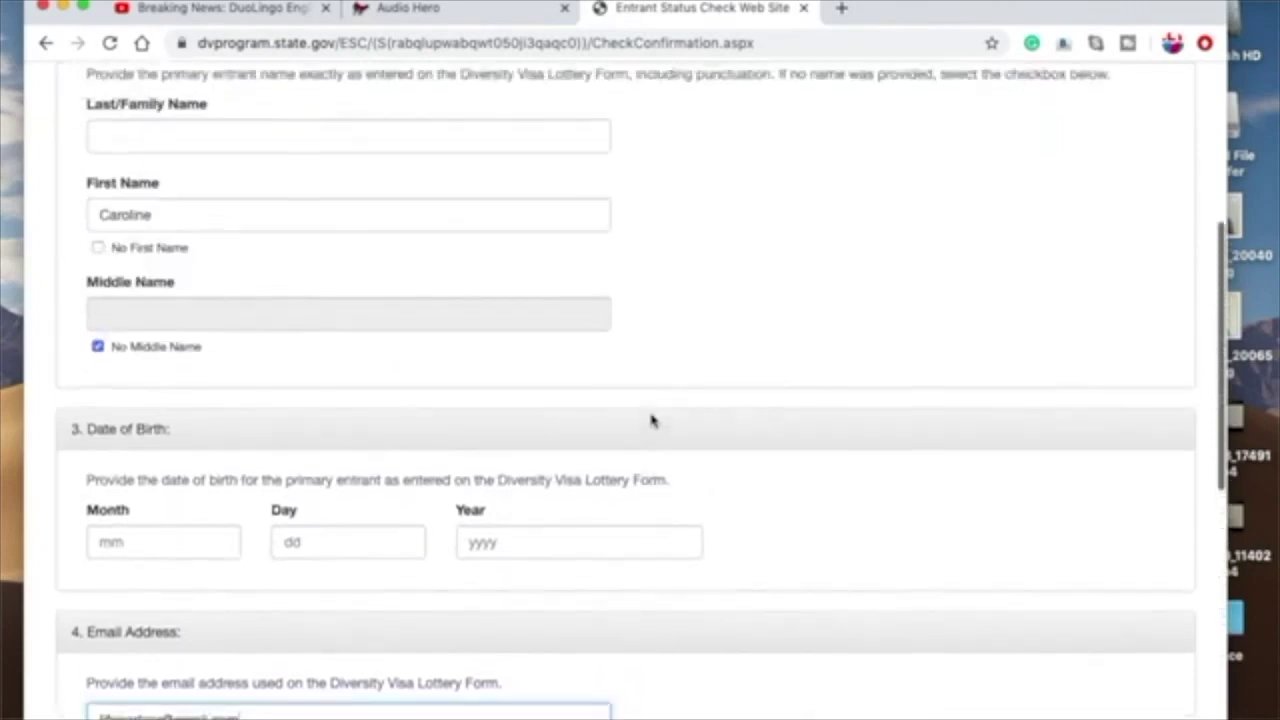
{"action": "scroll", "coordinate": [651, 420], "scroll_direction": "up", "scroll_amount": 5}
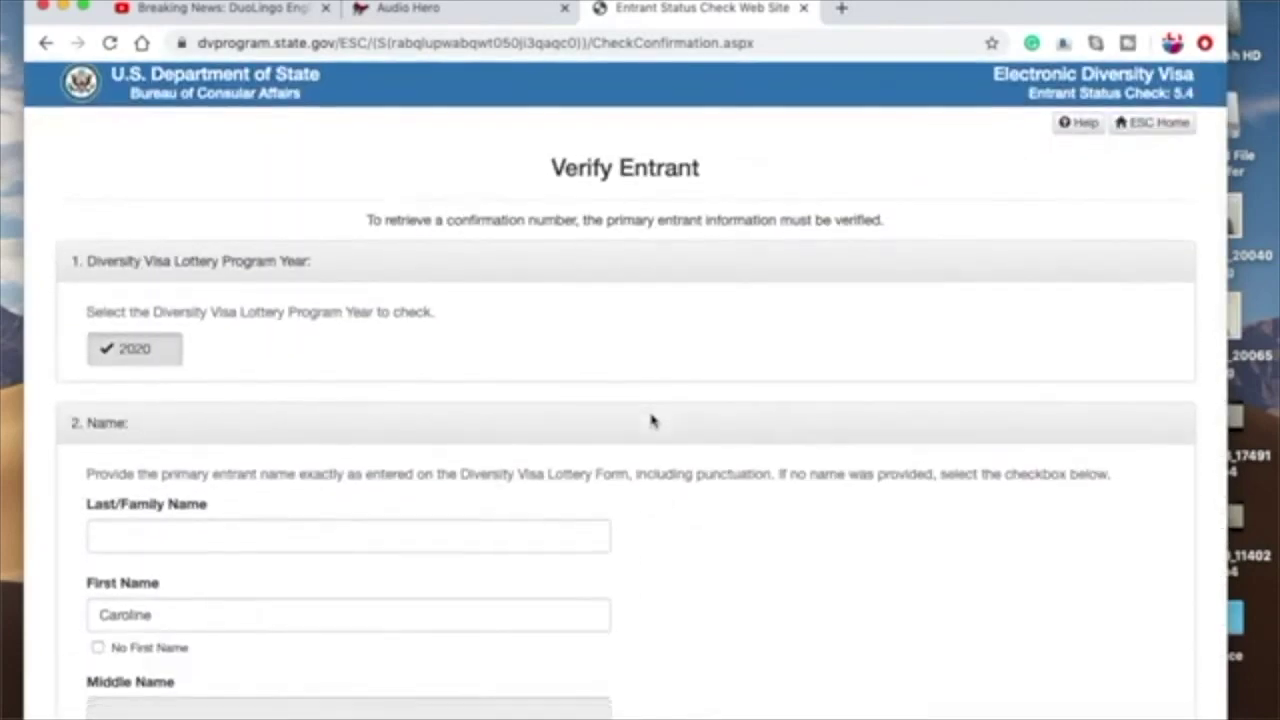
{"action": "scroll", "coordinate": [651, 420], "scroll_direction": "down", "scroll_amount": 10}
{"action": "scroll", "coordinate": [651, 420], "scroll_direction": "up", "scroll_amount": 7}
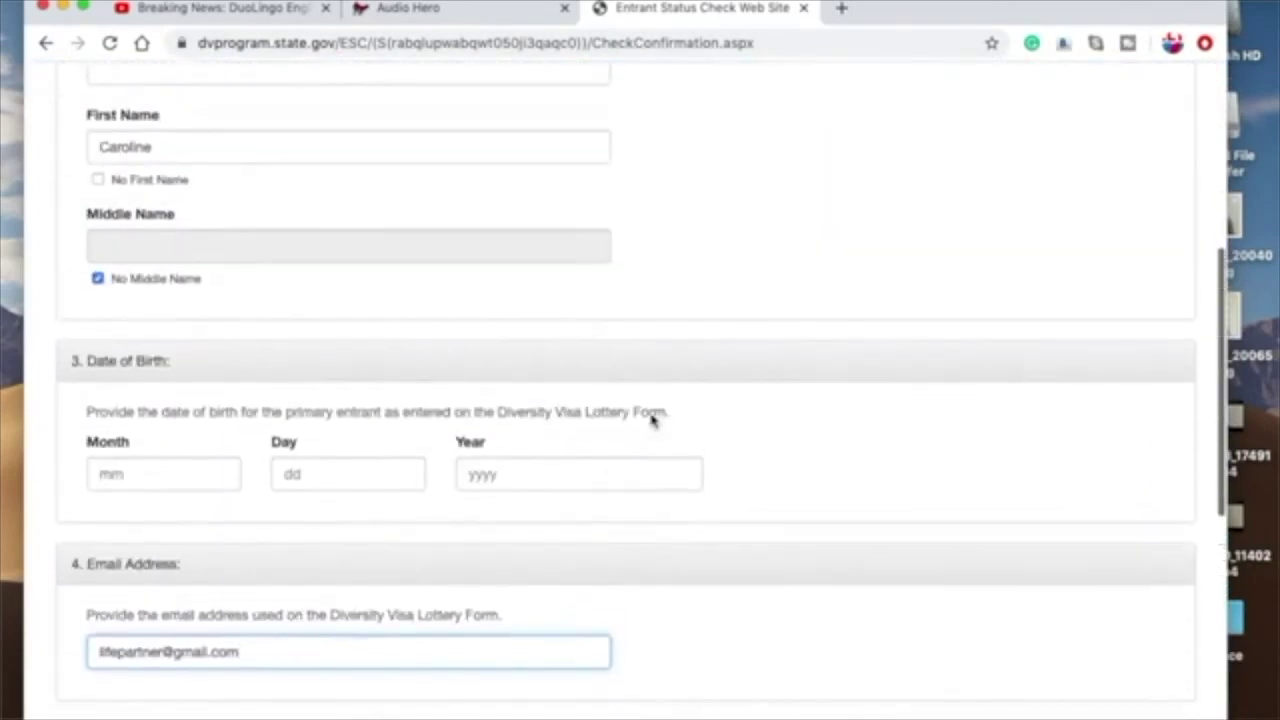